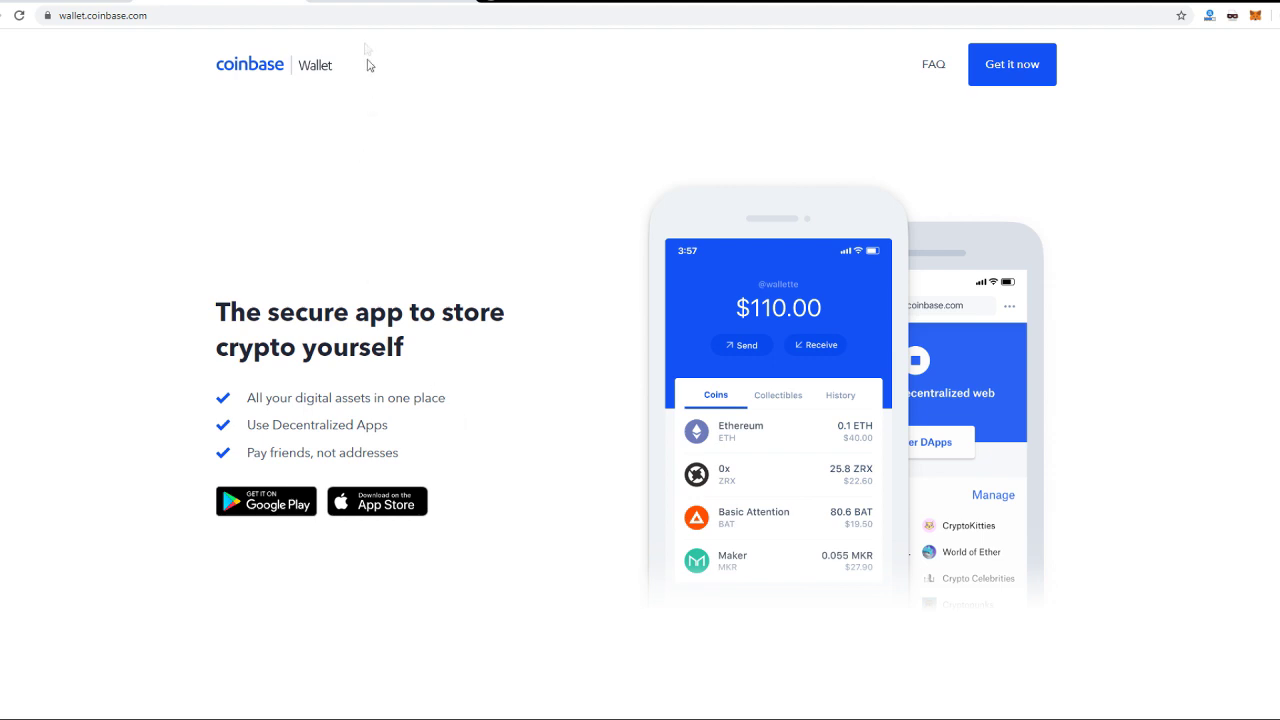
Open the official Huobi Wallet website from the search results
click(366, 2)
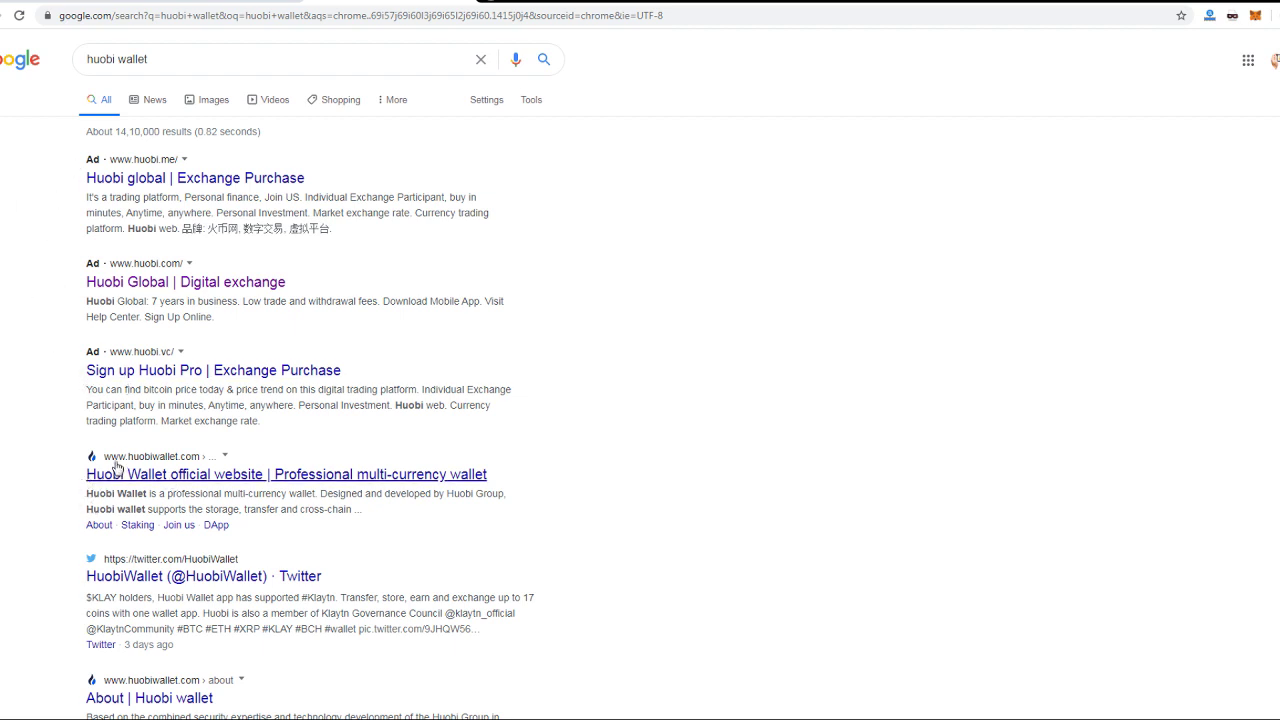
click(197, 477)
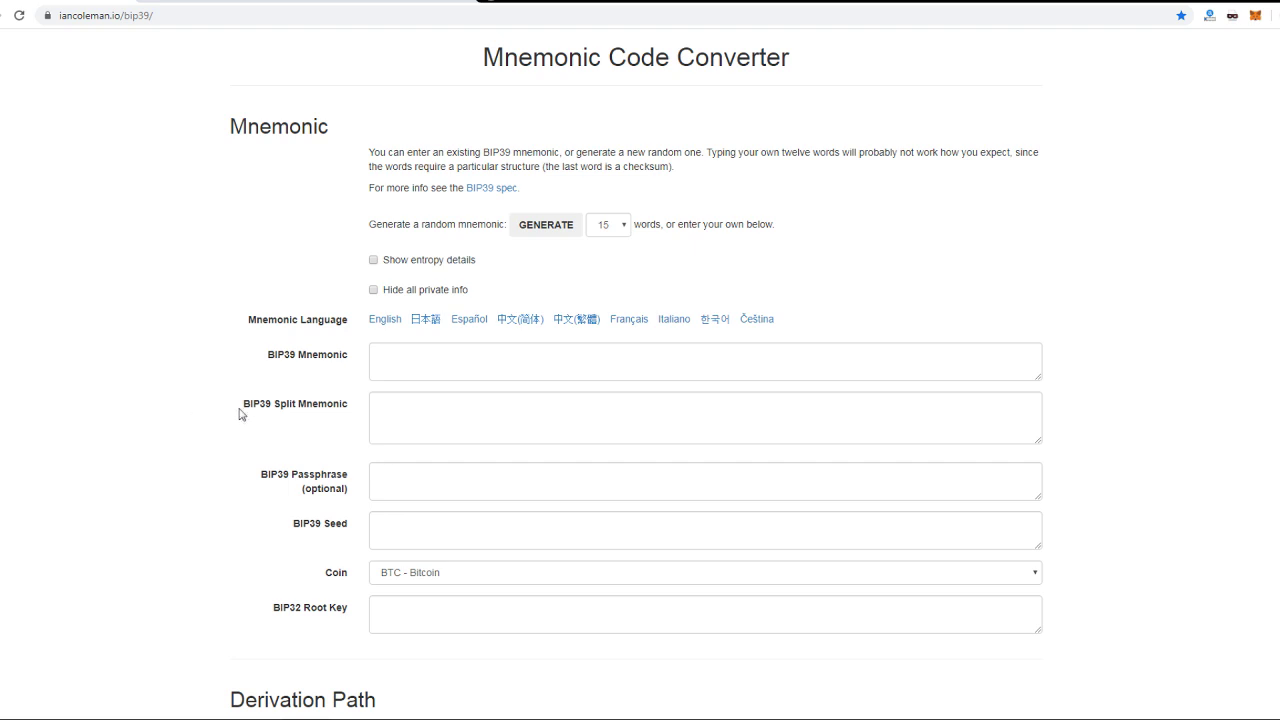
Set the random mnemonic length to 12 words on the Mnemonic Code Converter page
key(ctrl+plus)
key(ctrl+plus)
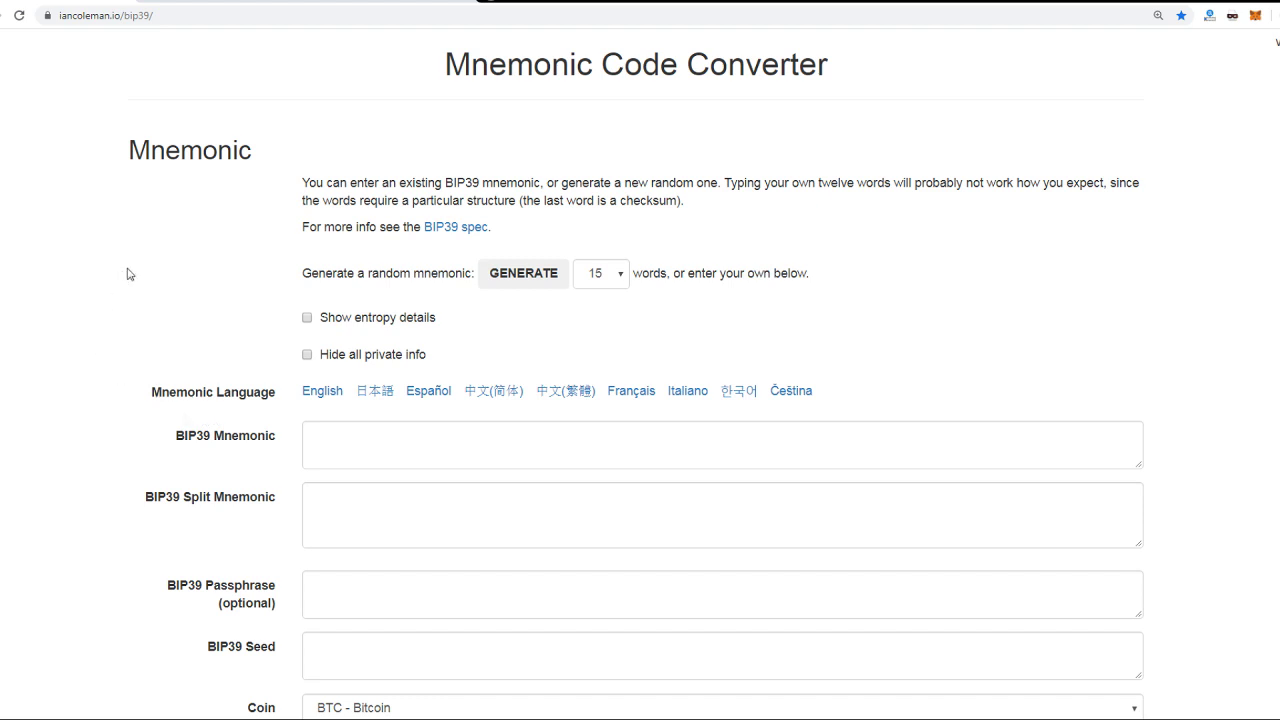
click(620, 285)
click(606, 354)
Try a phrase of three everyday words in the BIP39 Mnemonic field
click(644, 436)
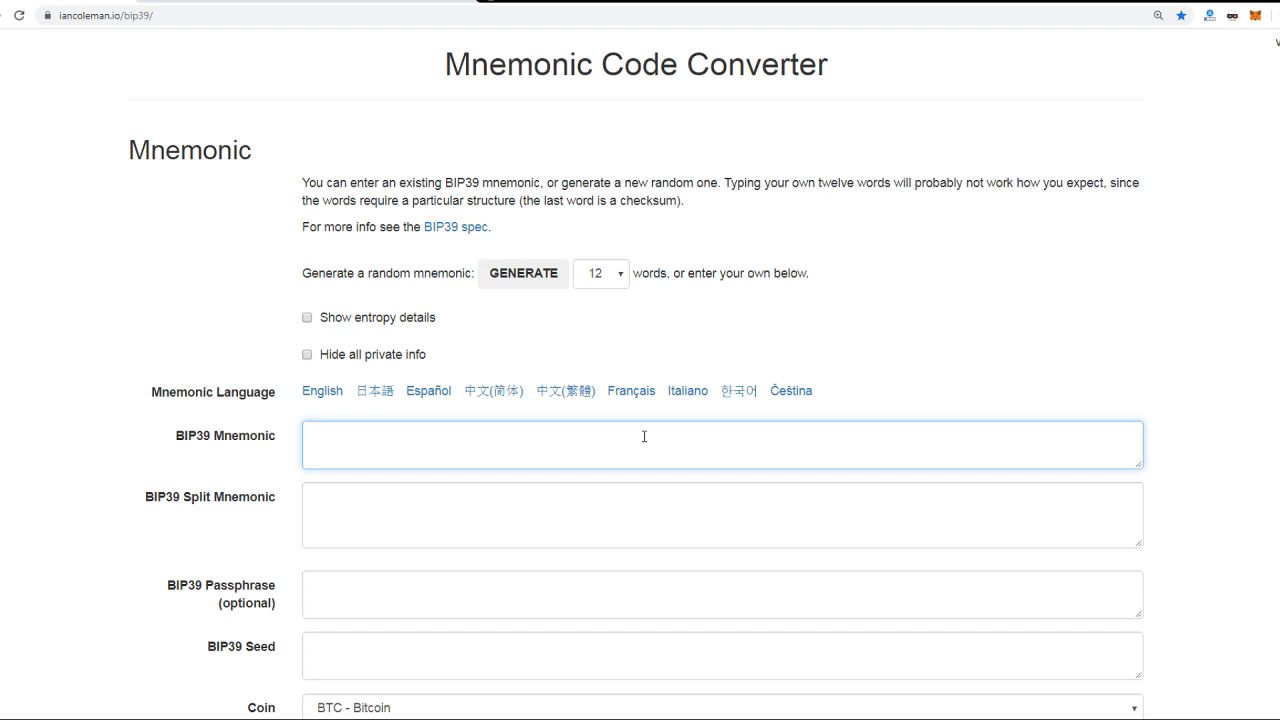
text(hello )
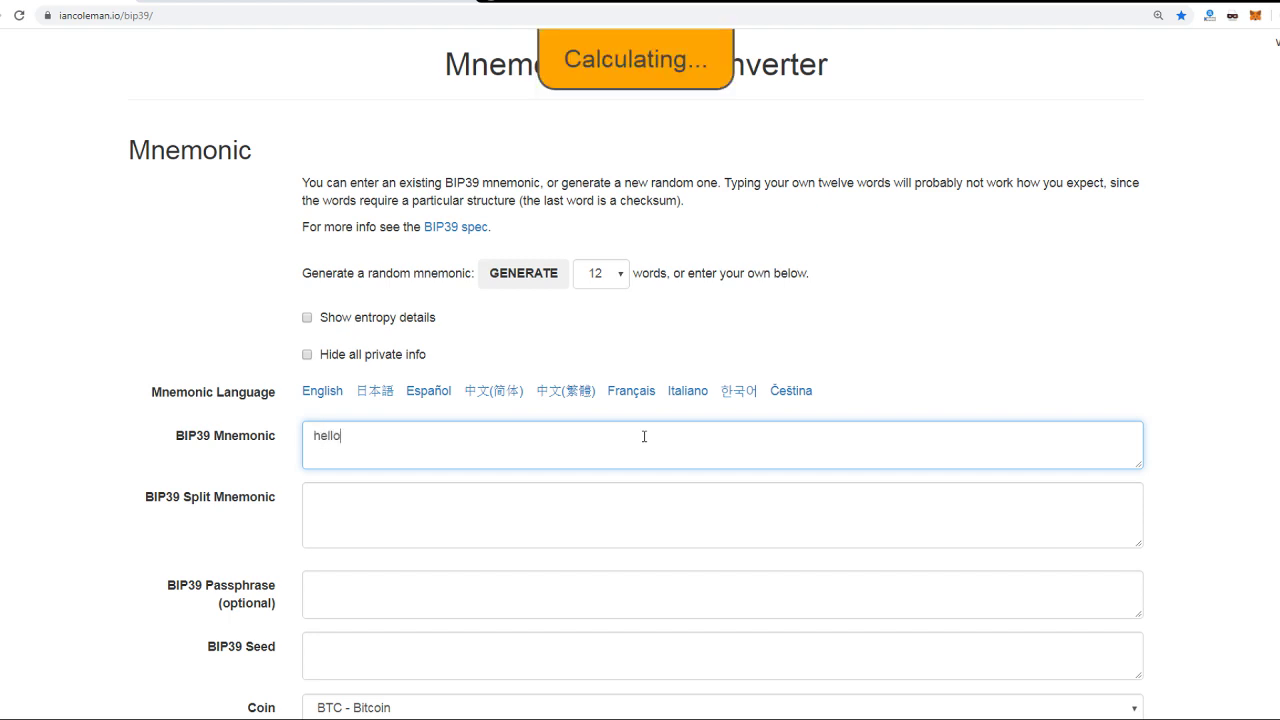
text(goodbye )
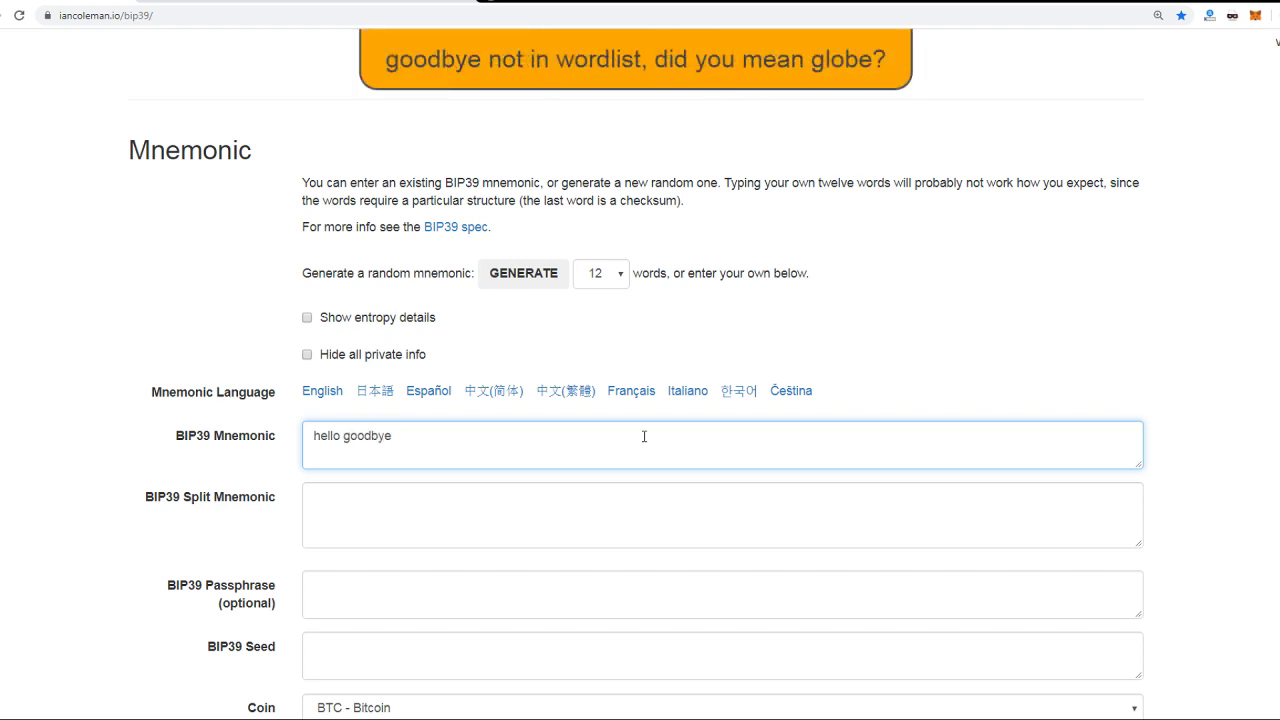
text(play)
Replace the phrase in the BIP39 Mnemonic field with a single trial word
key(ctrl+a)
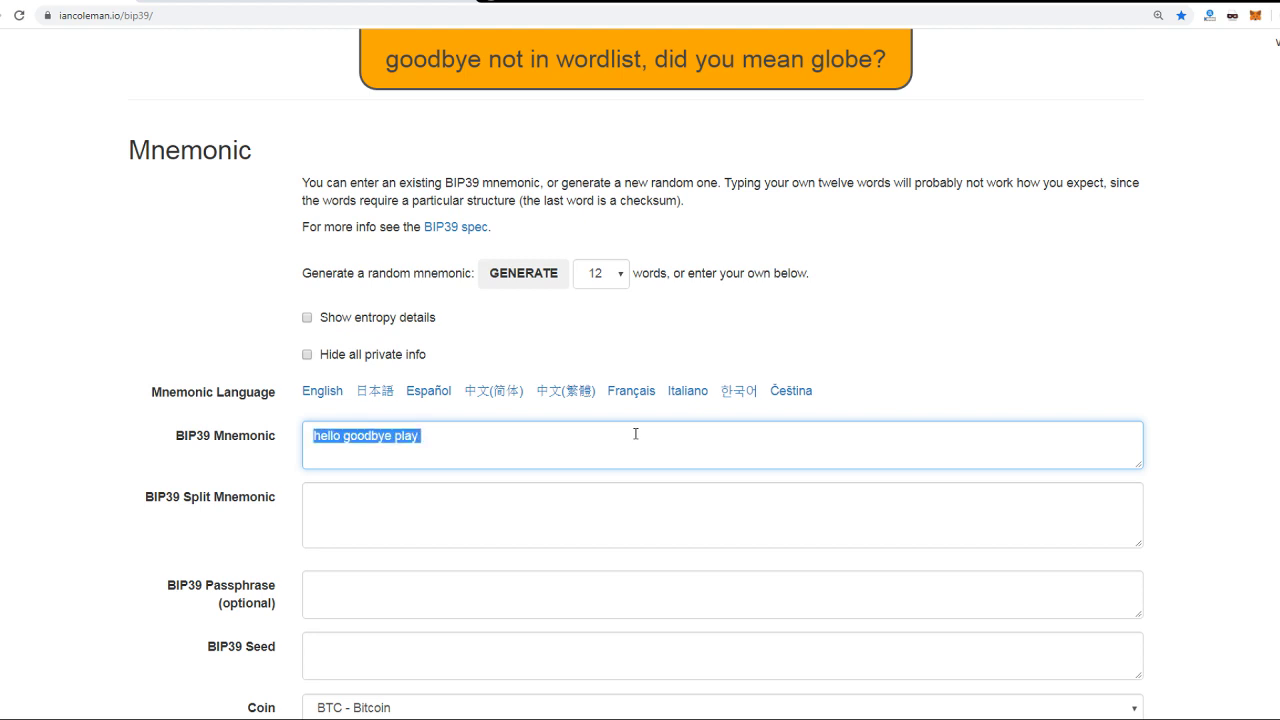
text(hello)
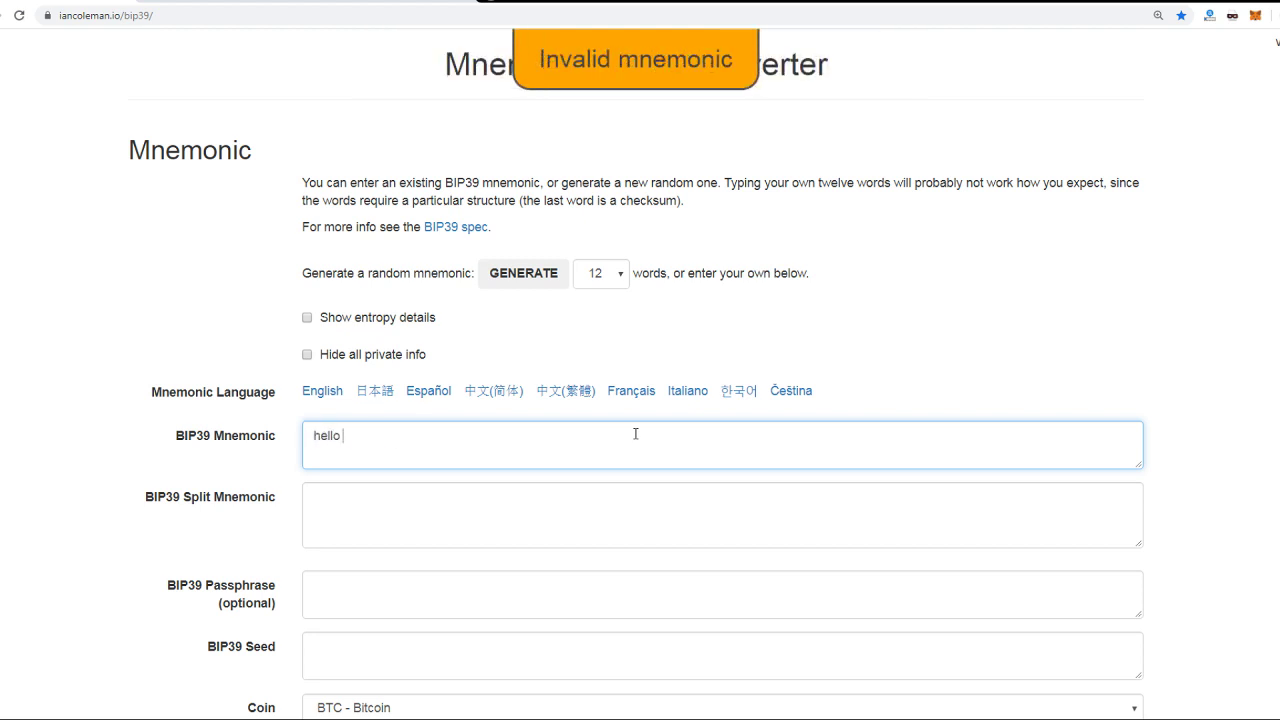
key(ctrl+a)
text(globe)
Examine the coin choice, the BIP44 derivation path fields and the derived addresses section
scroll(634, 434, down, 3)
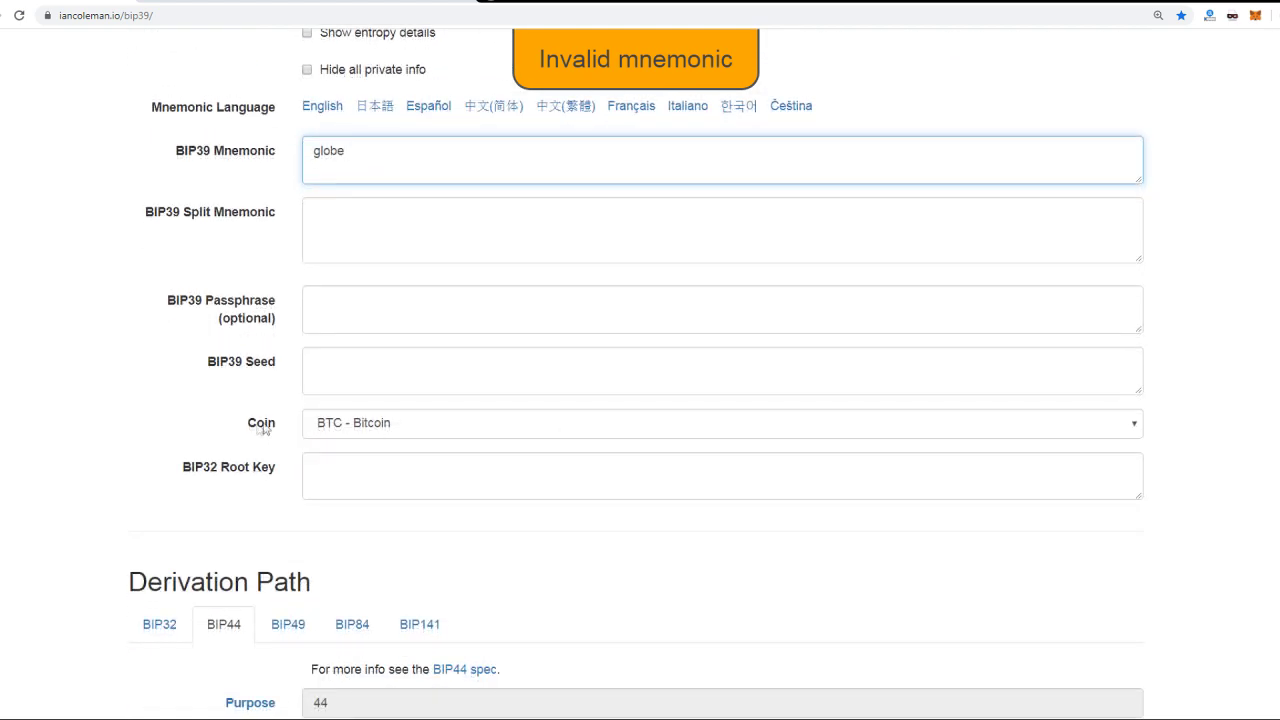
click(424, 425)
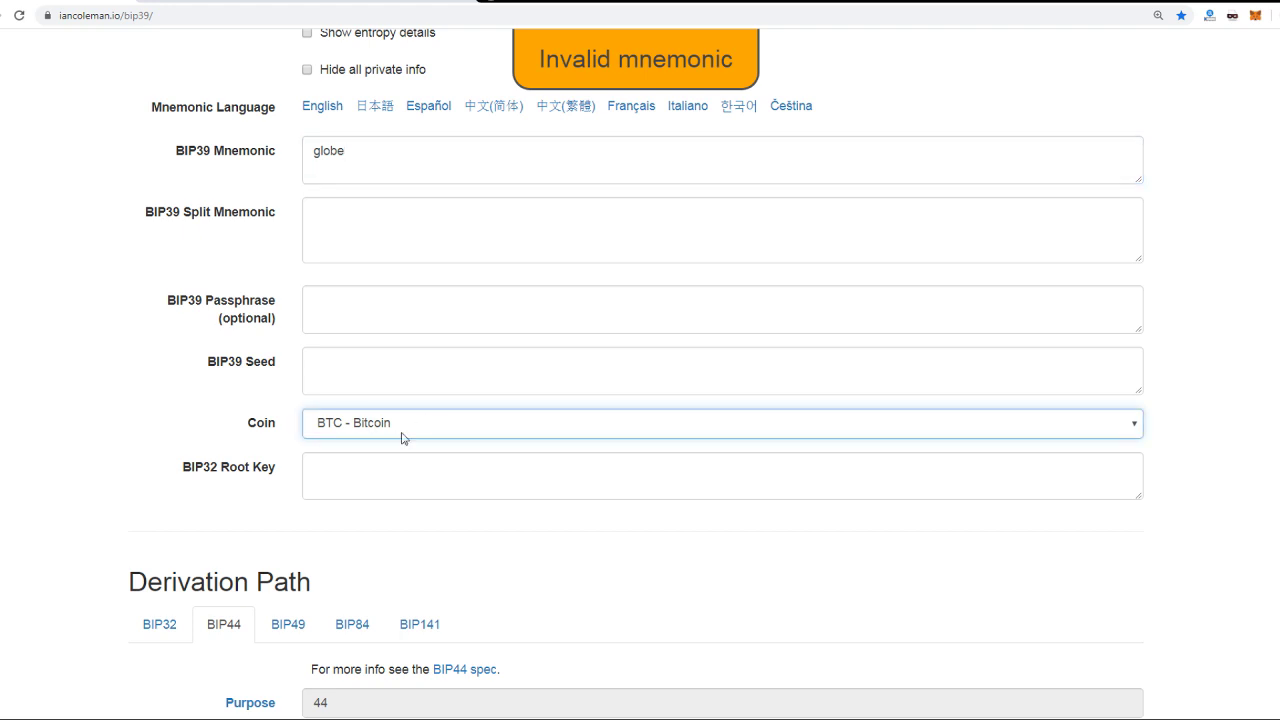
click(188, 466)
scroll(111, 451, down, 4)
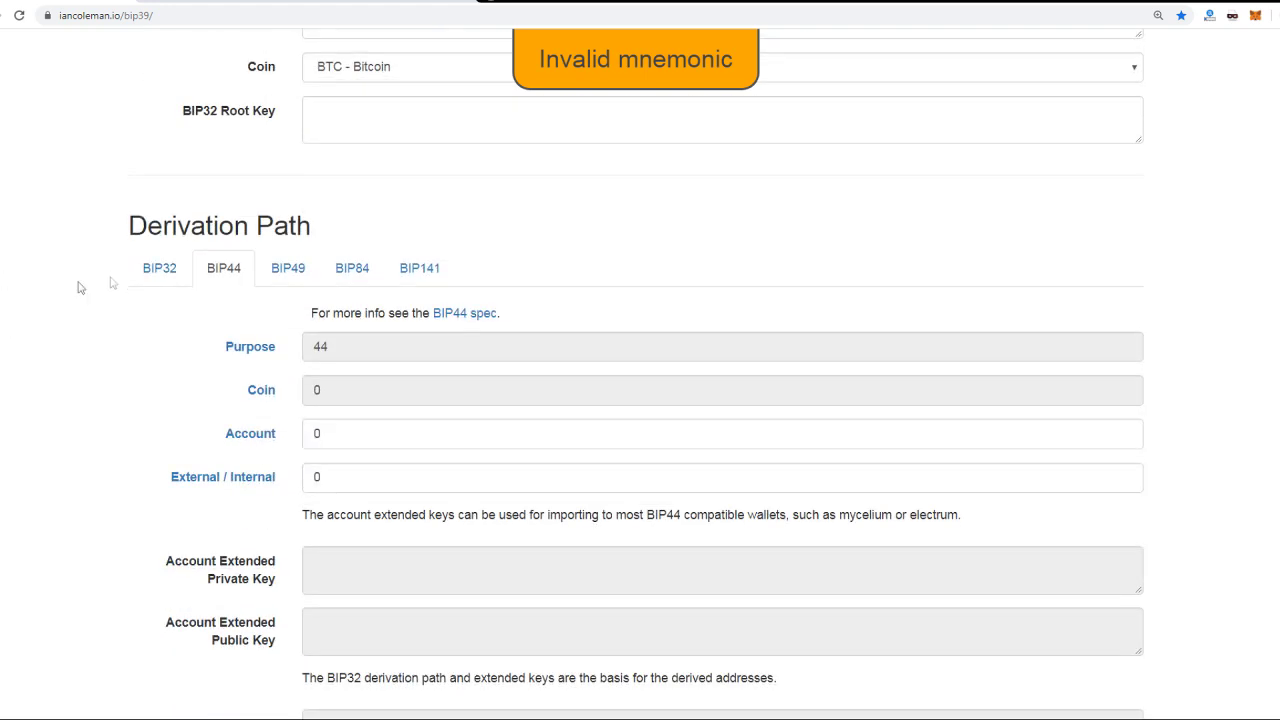
scroll(80, 288, down, 9)
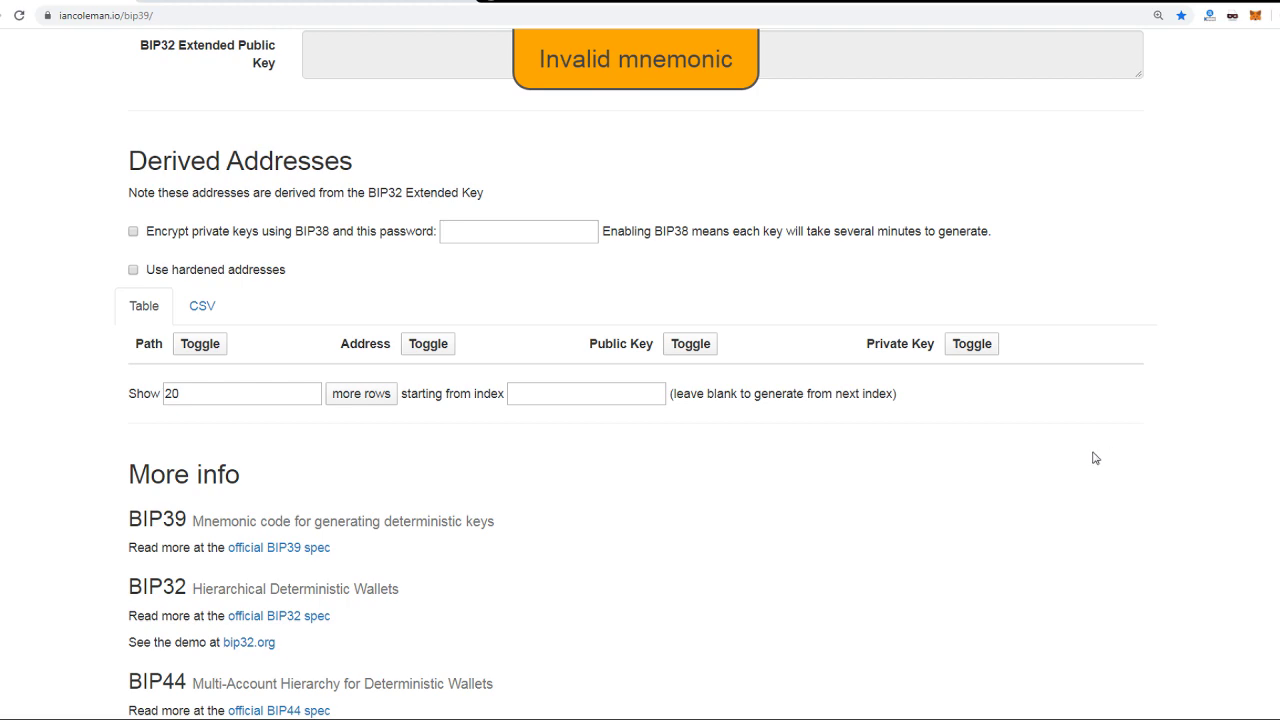
scroll(598, 478, up, 6)
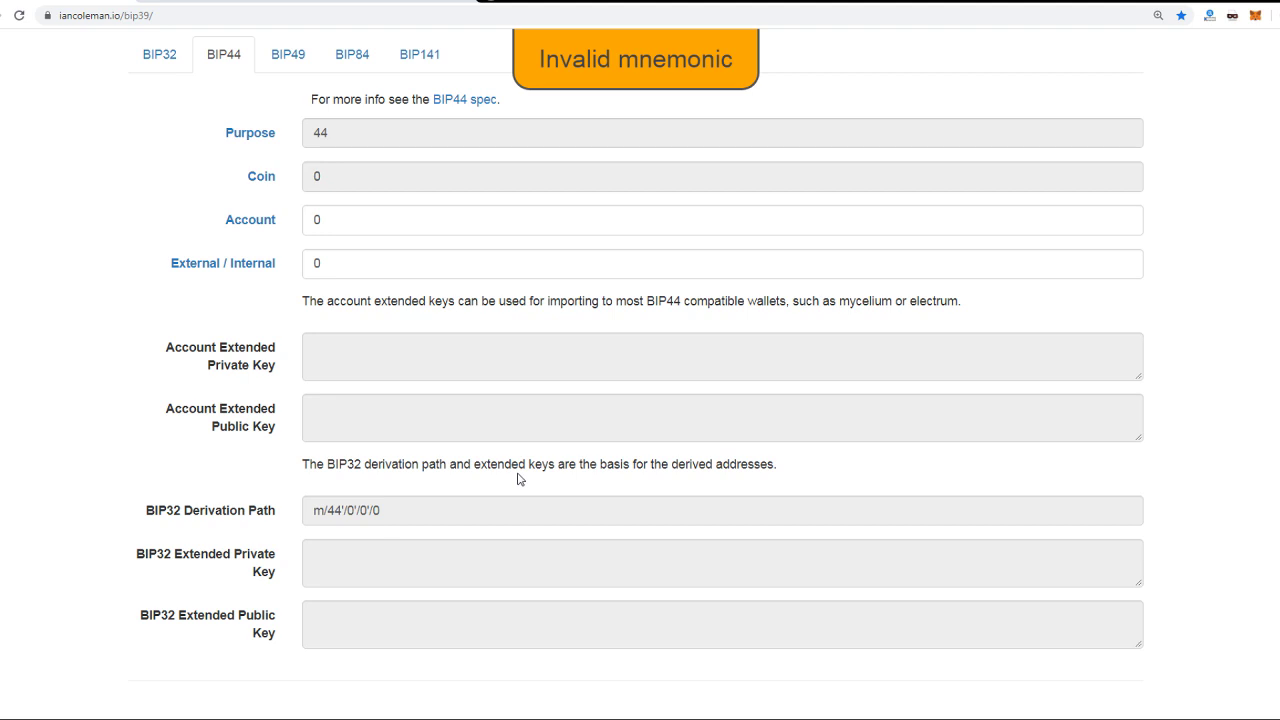
scroll(518, 482, up, 3)
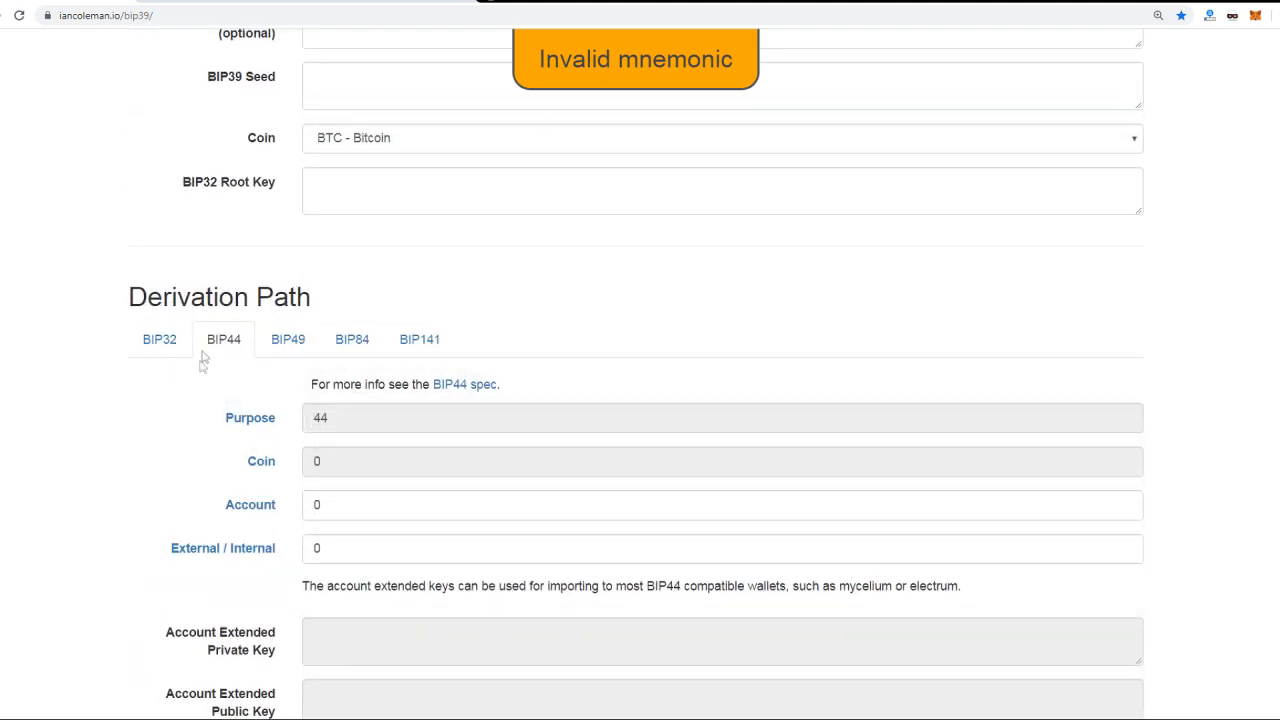
Show the BIP32 derivation path settings and examine them down to the derived addresses section
click(159, 339)
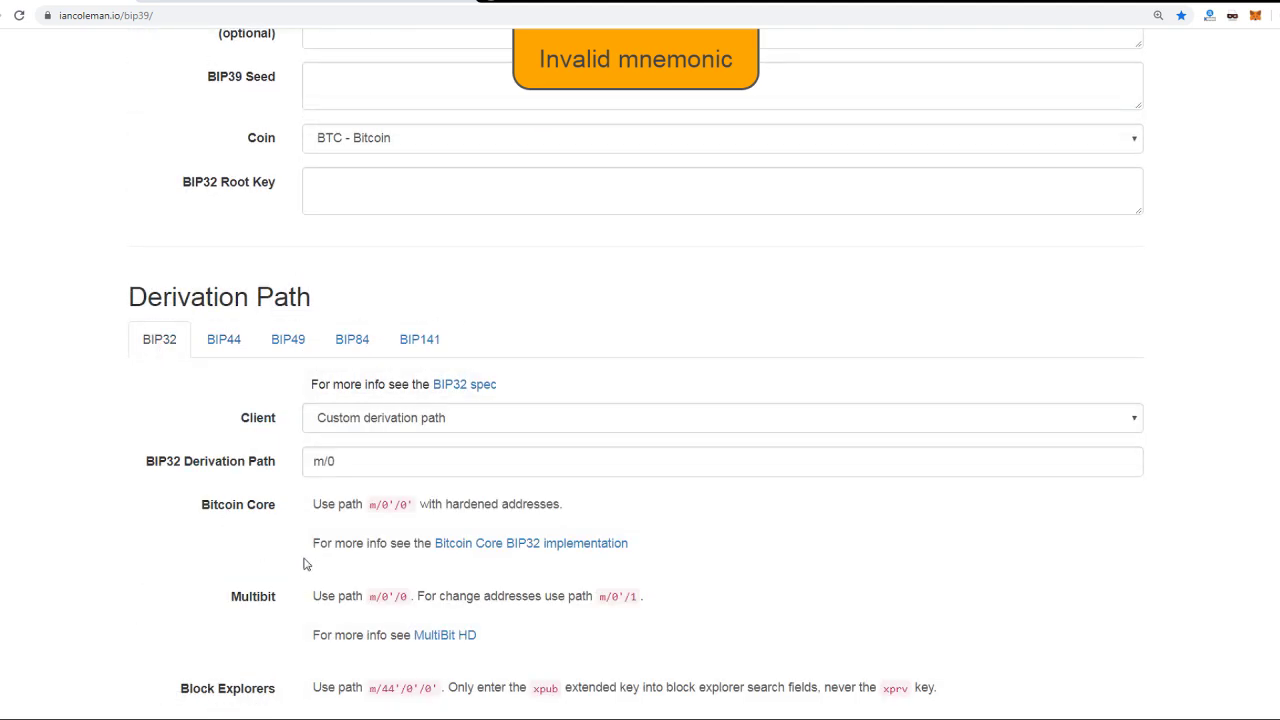
scroll(310, 560, down, 6)
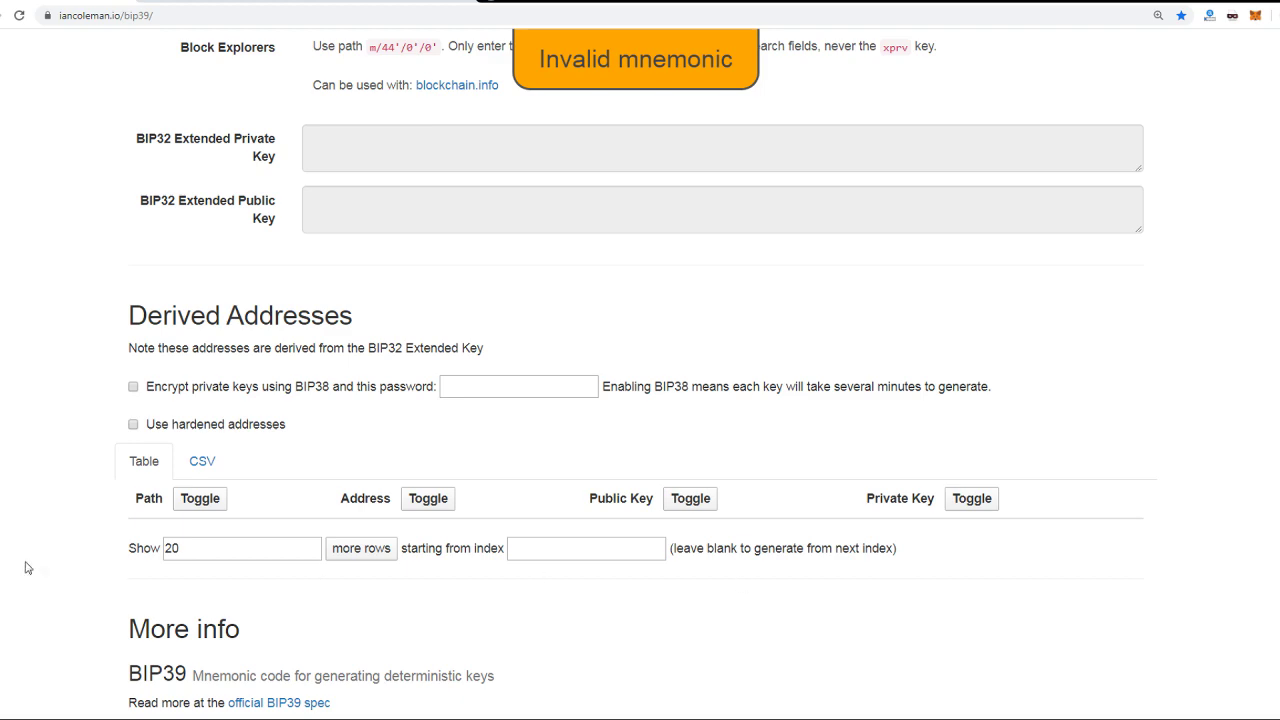
scroll(92, 568, up, 3)
scroll(92, 568, up, 1)
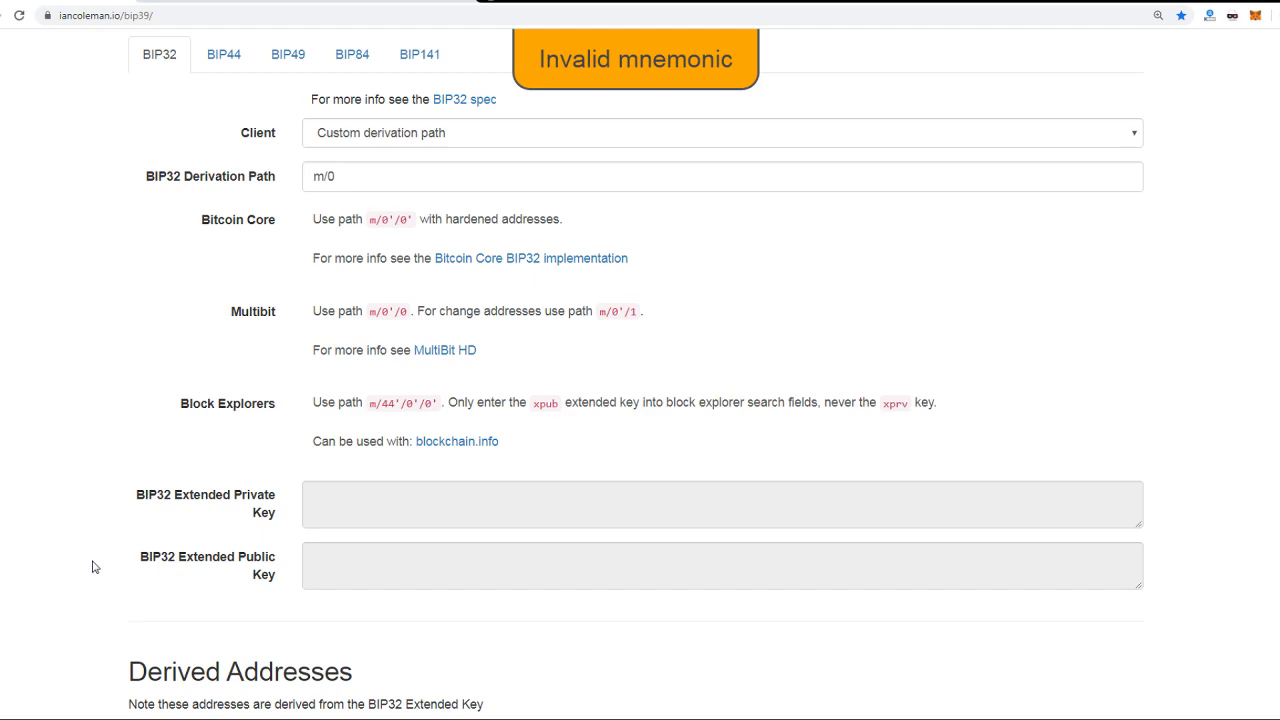
Set the coin to LTC - Litecoin
scroll(92, 568, up, 4)
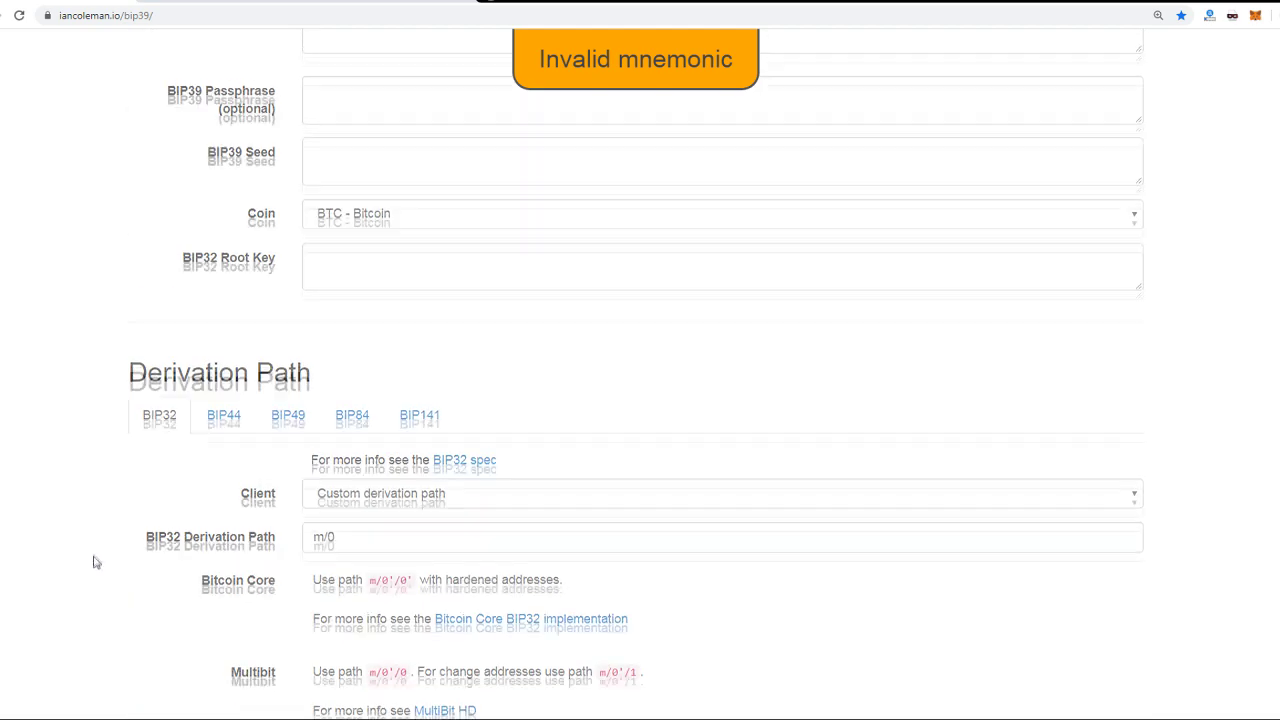
scroll(92, 567, up, 3)
click(488, 501)
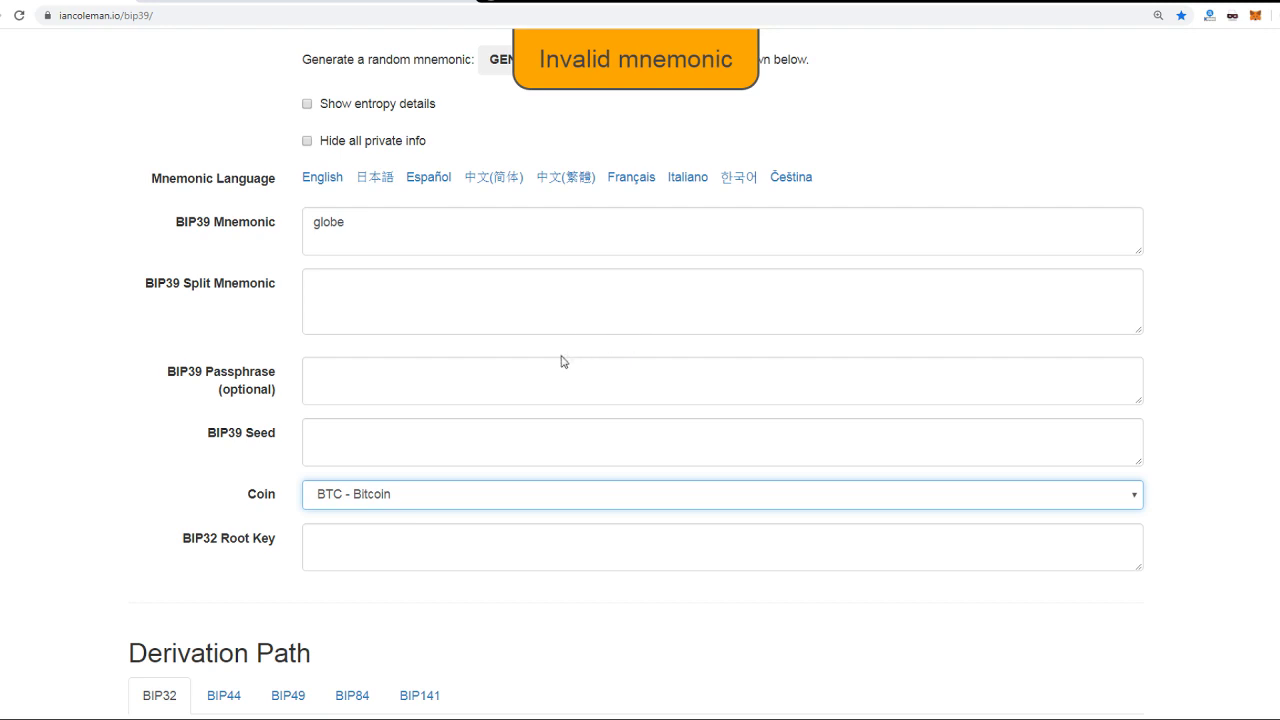
text(ltc)
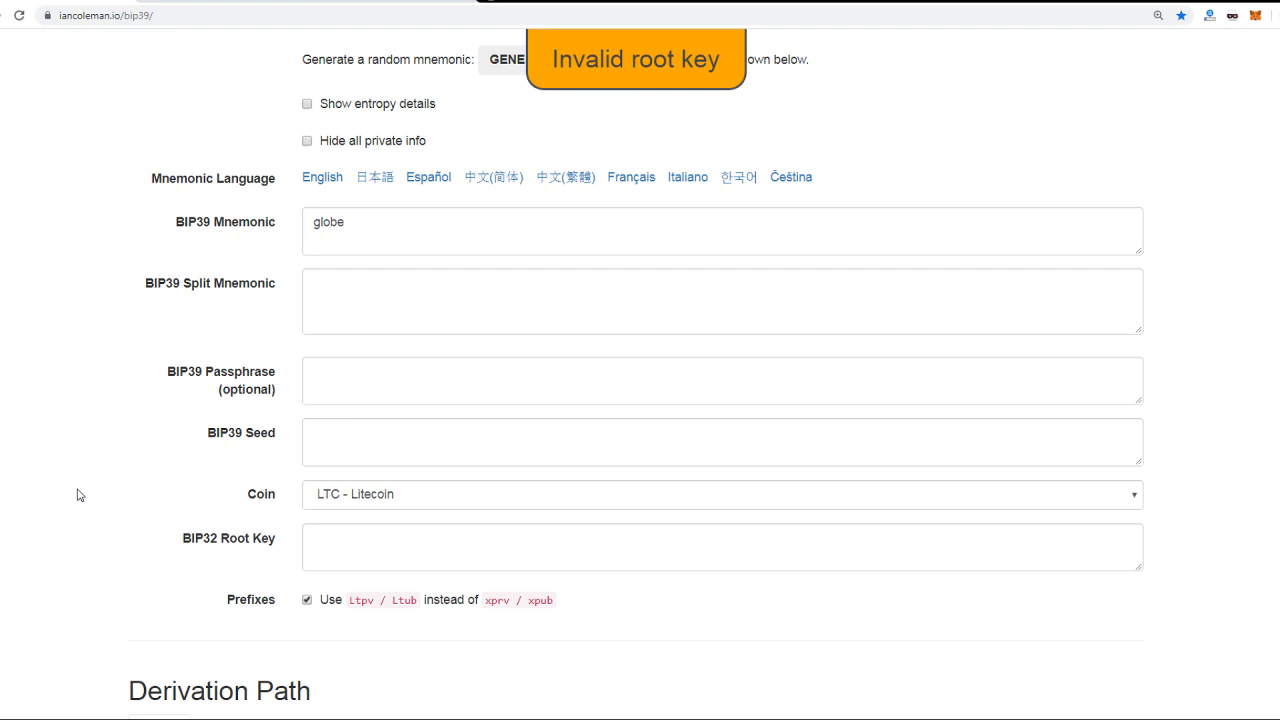
Switch the derivation path to BIP44 and examine its extended key fields and derived addresses section for Litecoin
scroll(91, 473, down, 5)
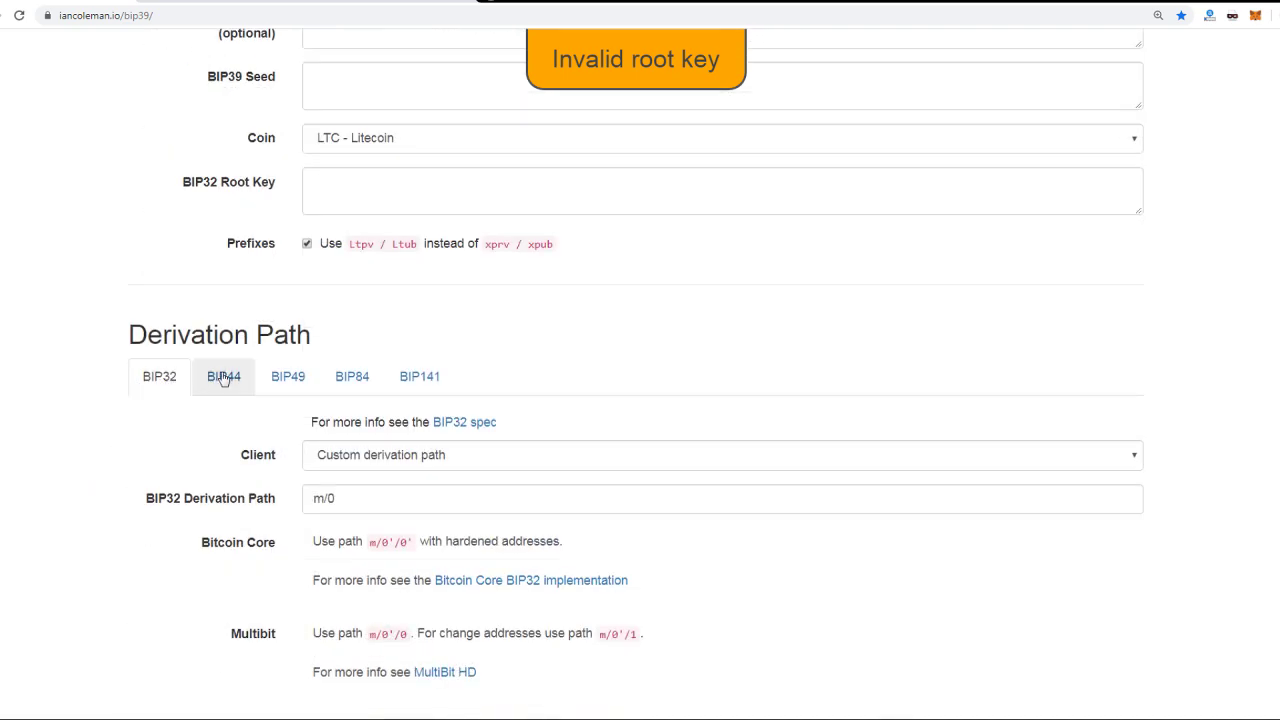
click(223, 378)
scroll(30, 490, down, 8)
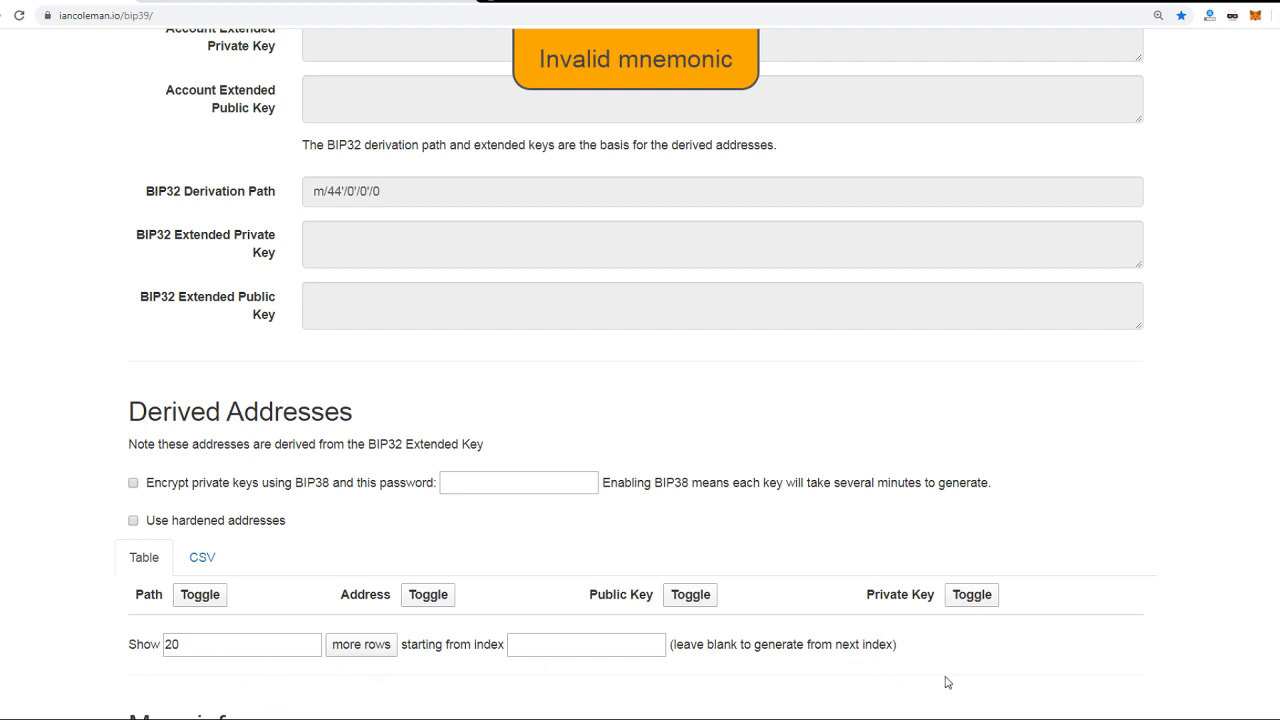
scroll(641, 590, up, 5)
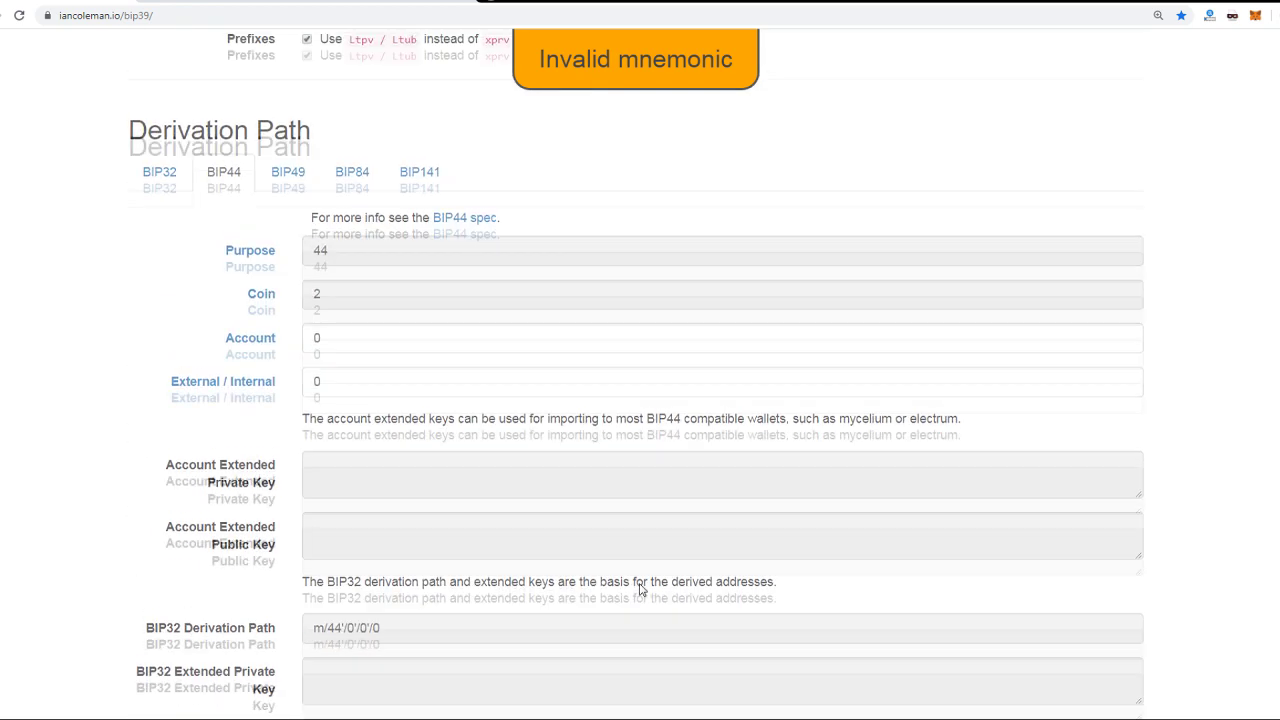
Compare the BIP32, BIP44 and BIP49 derivation path settings for Litecoin, ending on BIP44
click(186, 244)
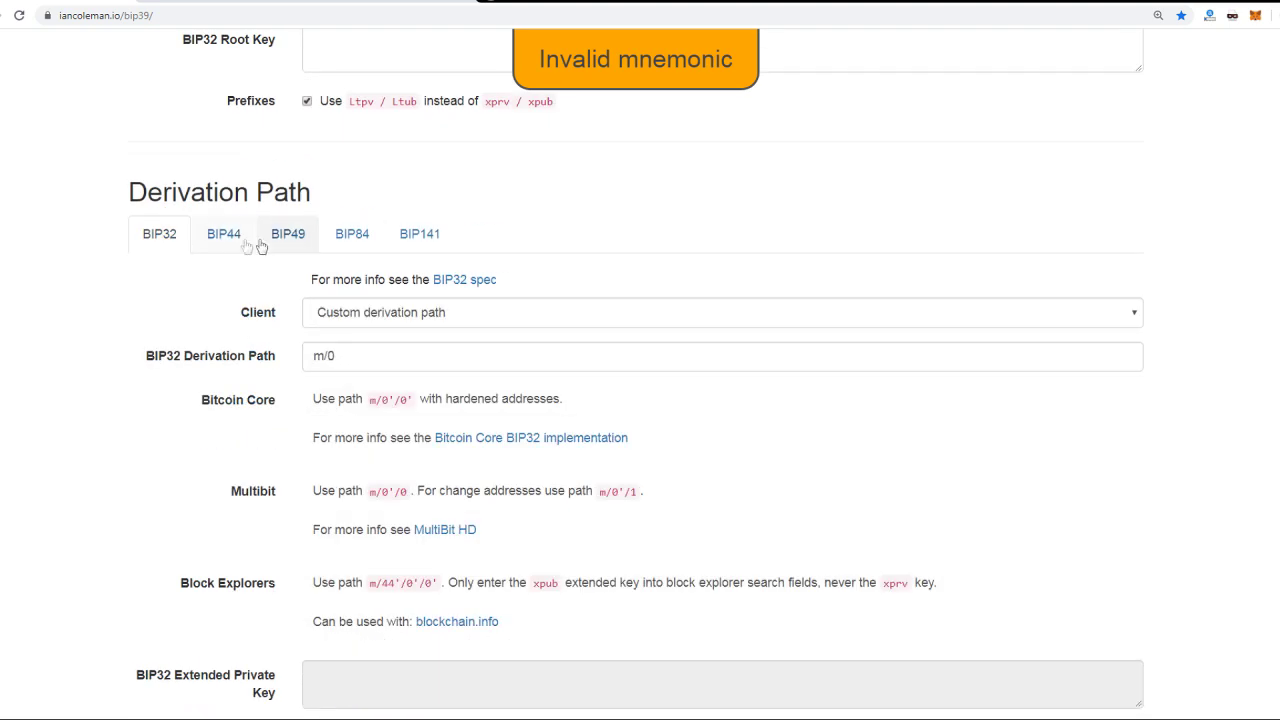
click(241, 244)
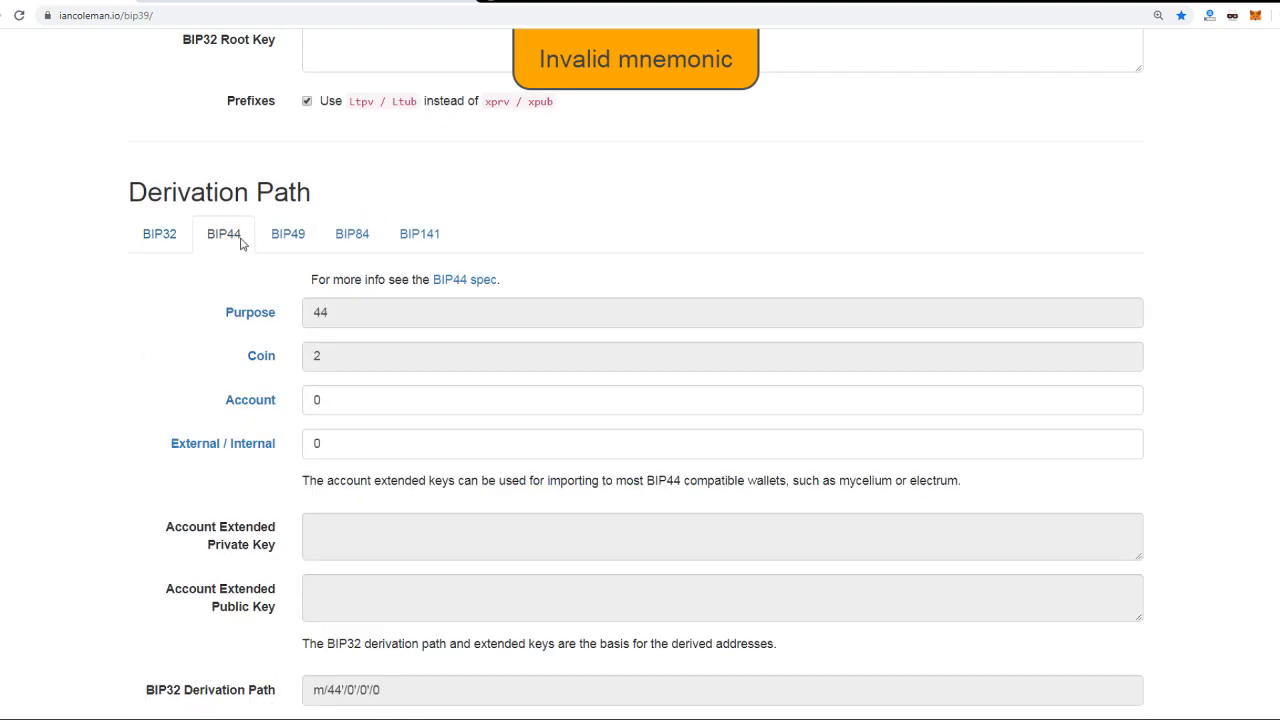
click(155, 247)
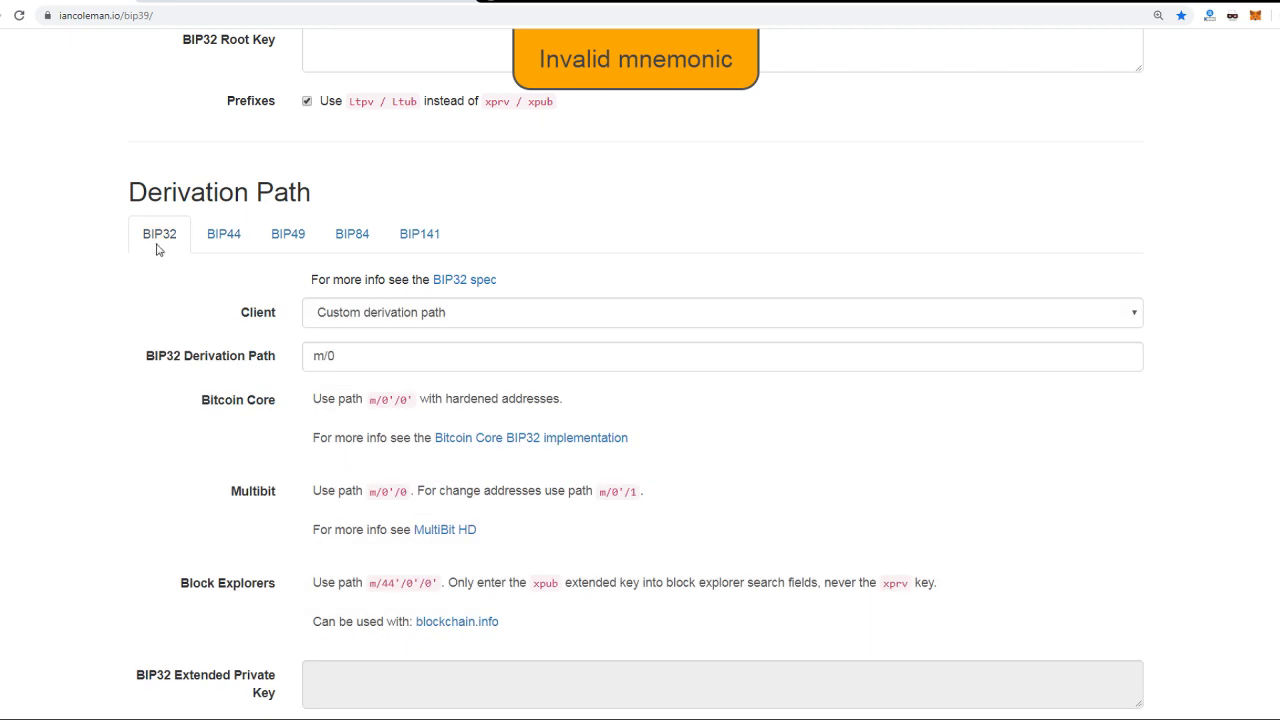
click(298, 248)
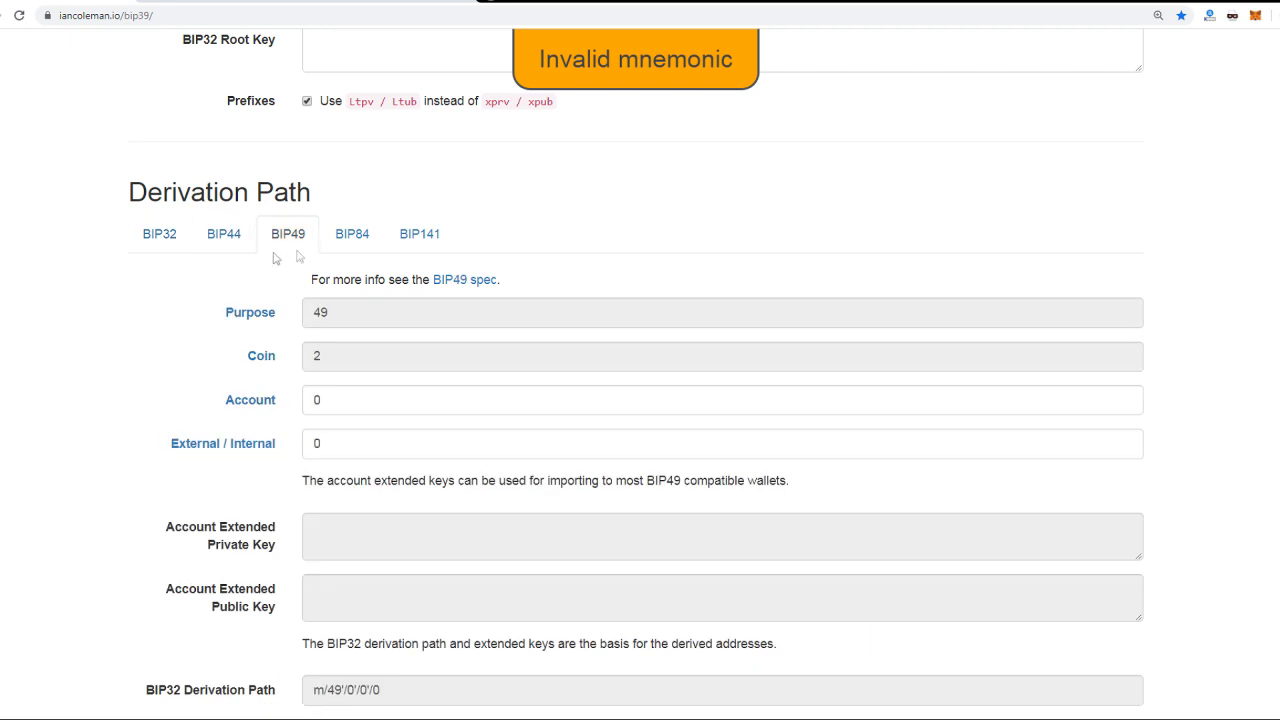
click(212, 252)
click(178, 250)
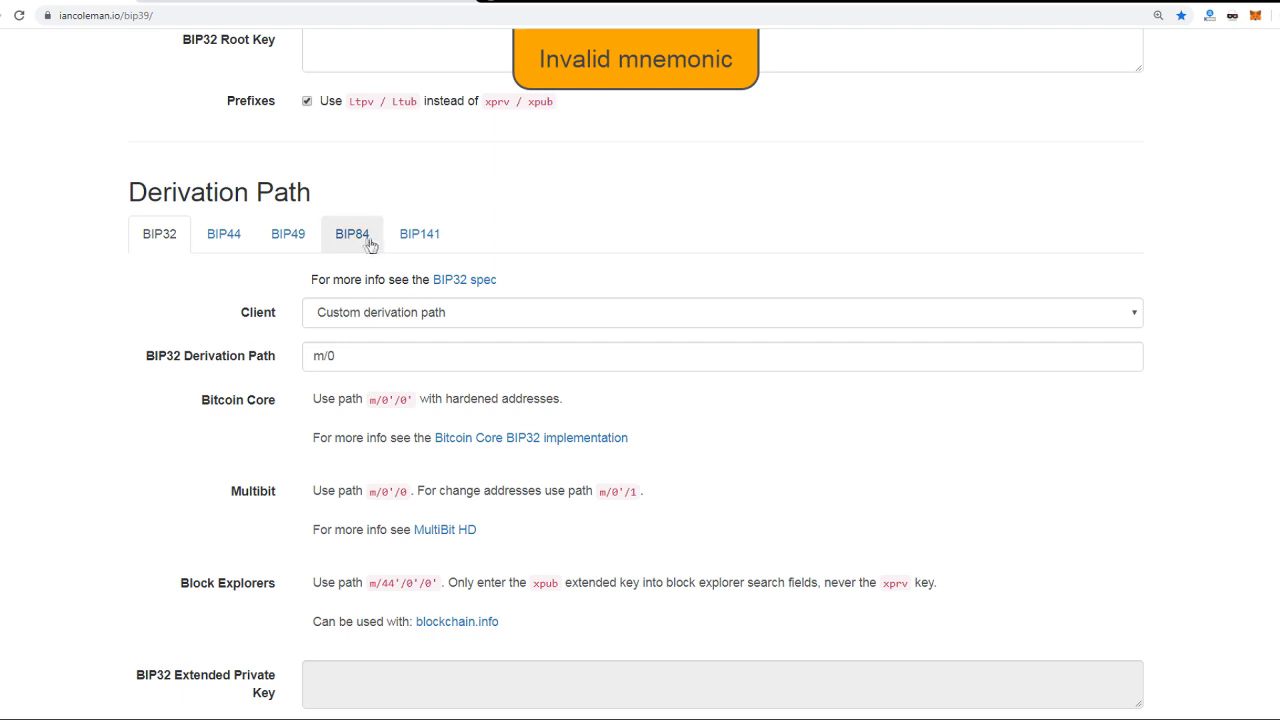
click(277, 246)
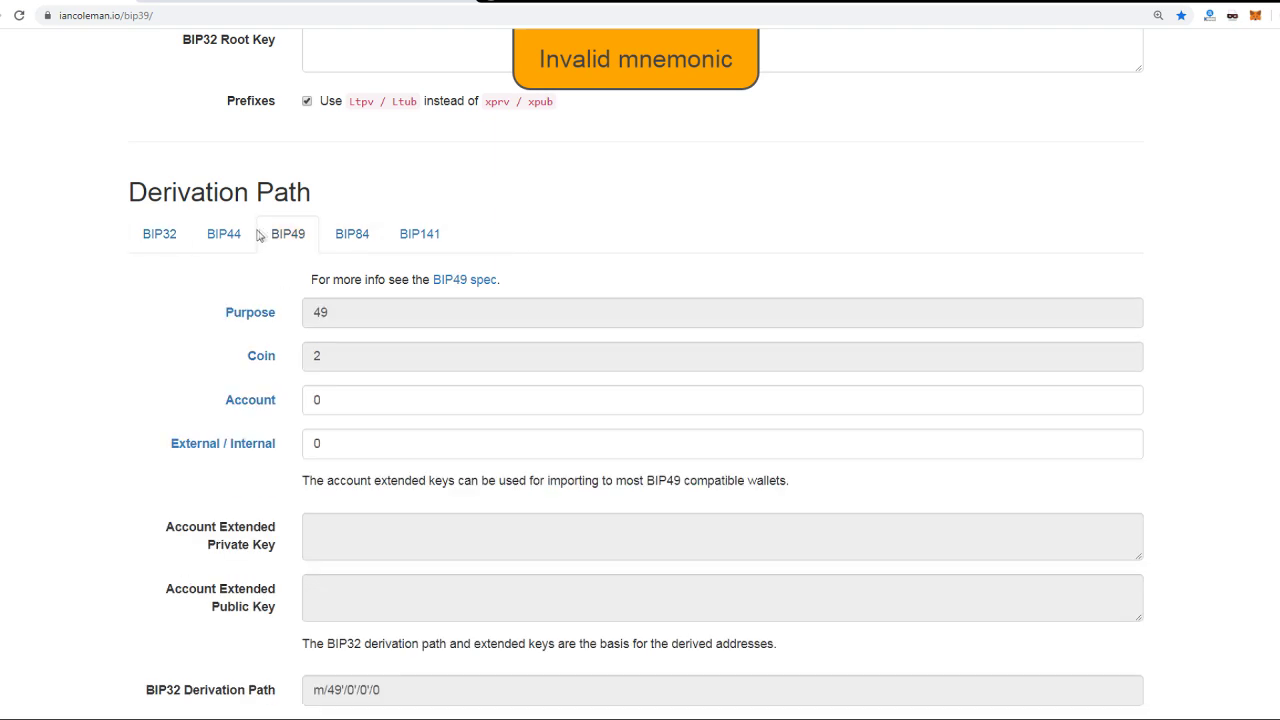
click(224, 244)
click(175, 242)
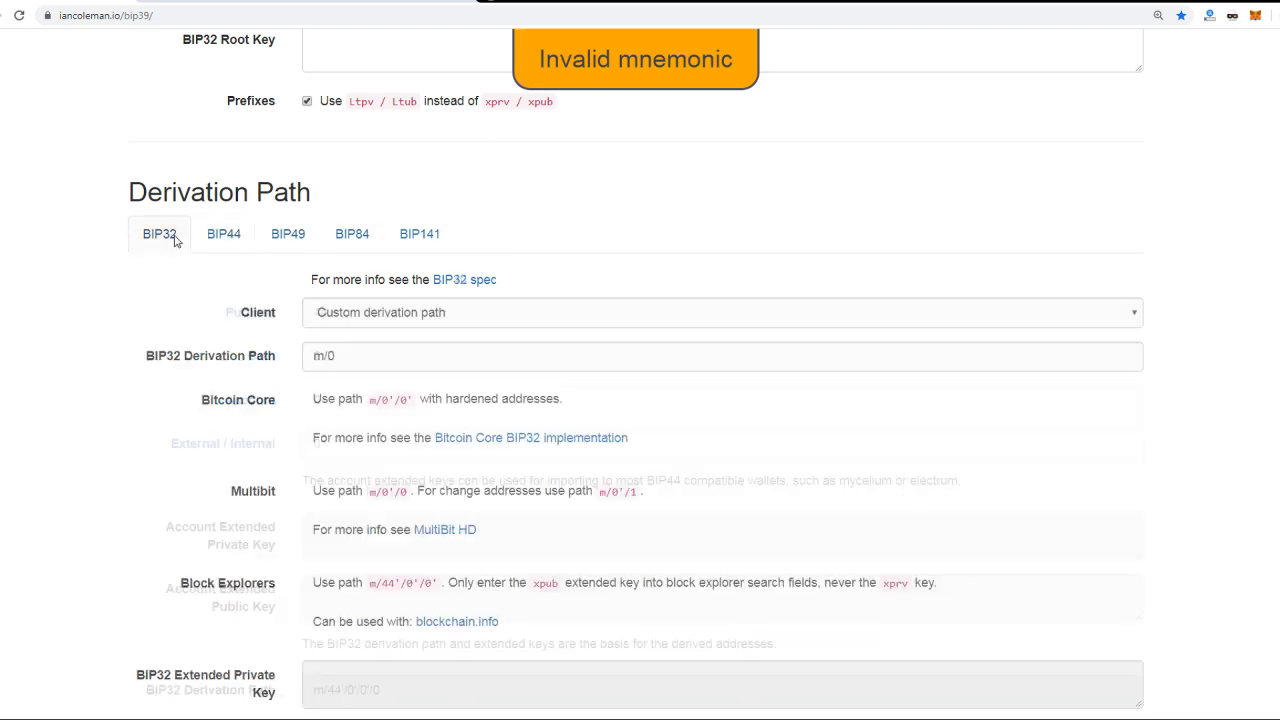
click(236, 248)
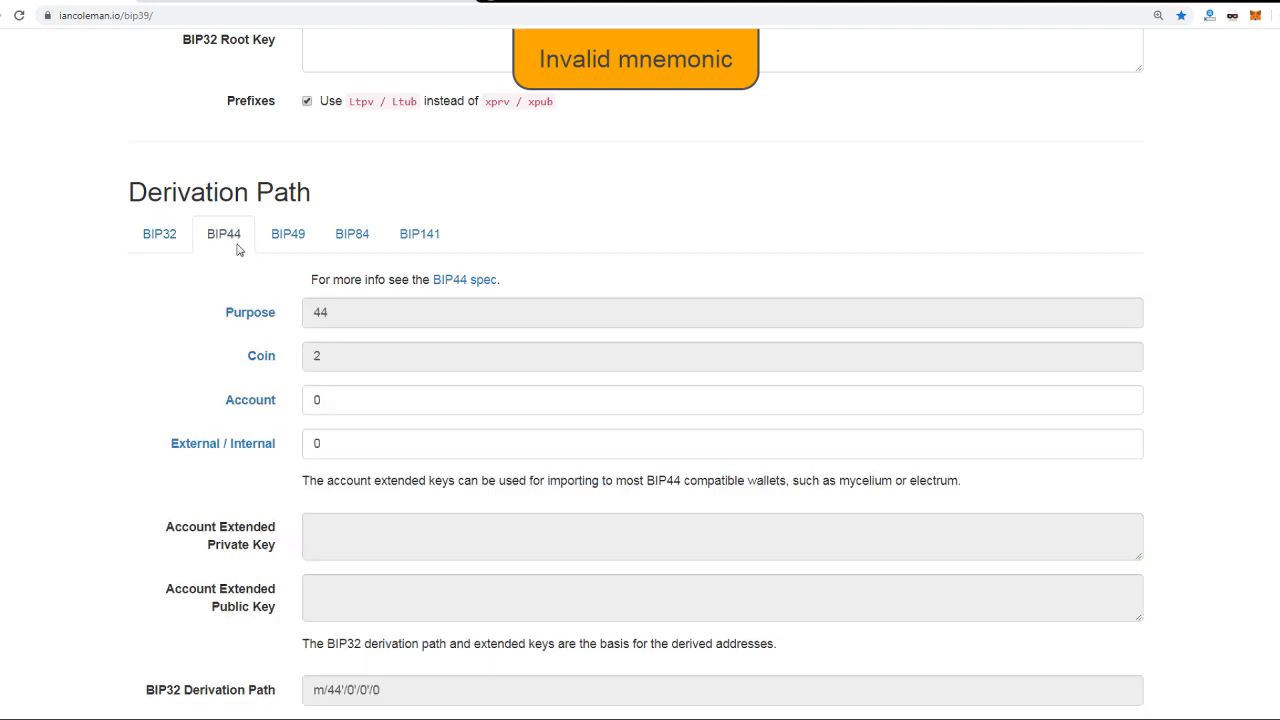
click(295, 251)
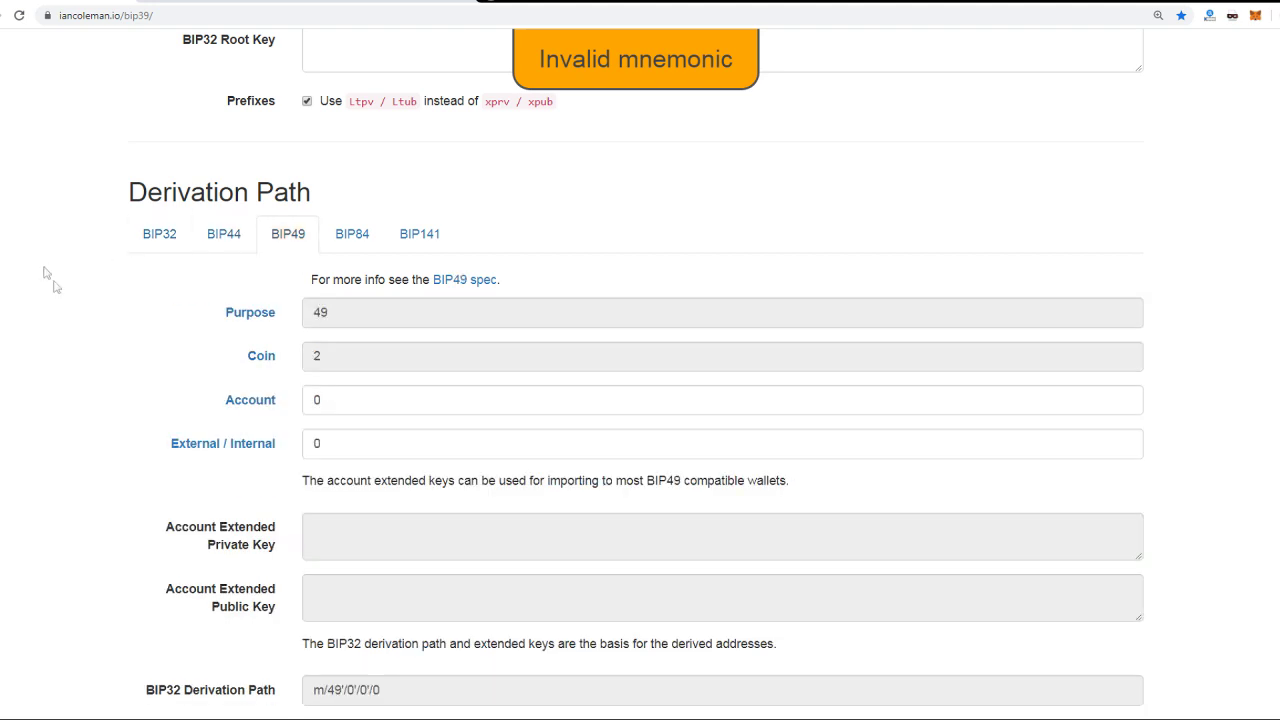
click(205, 240)
Set the coin to BCH - Bitcoin Cash while keeping the BIP44 derivation path
scroll(143, 314, up, 4)
click(448, 351)
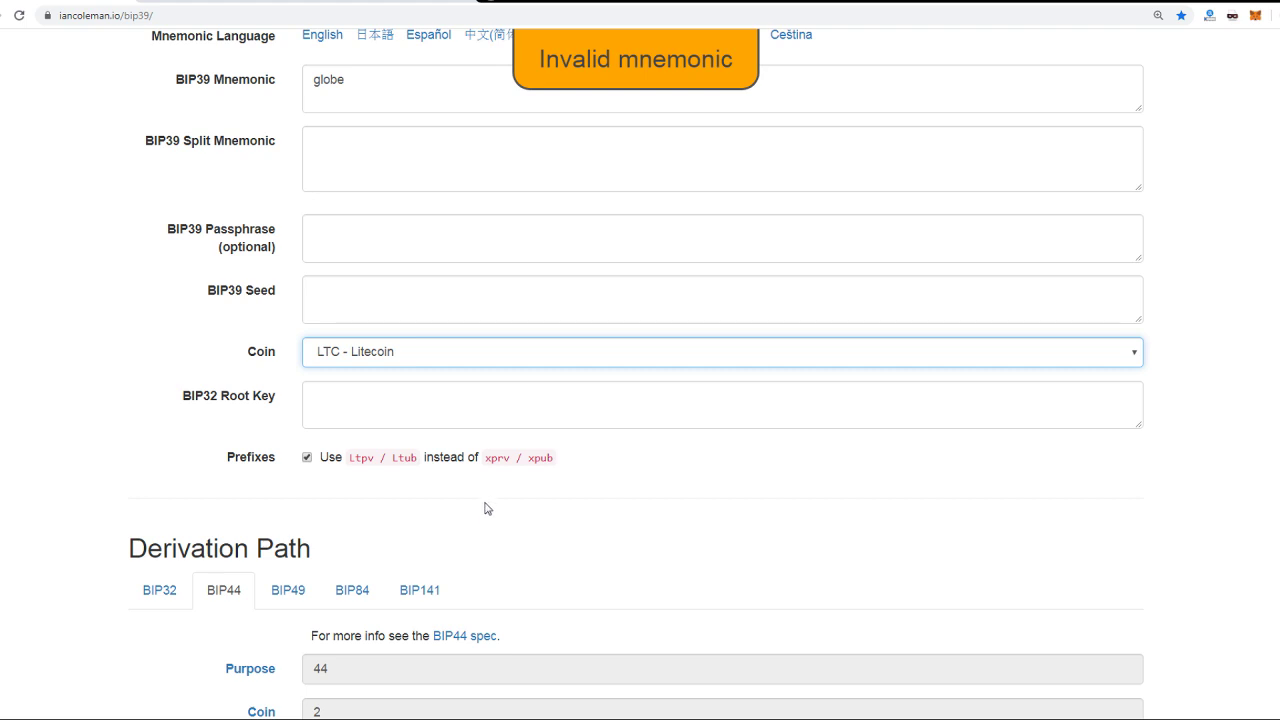
key(b)
key(c)
key(h)
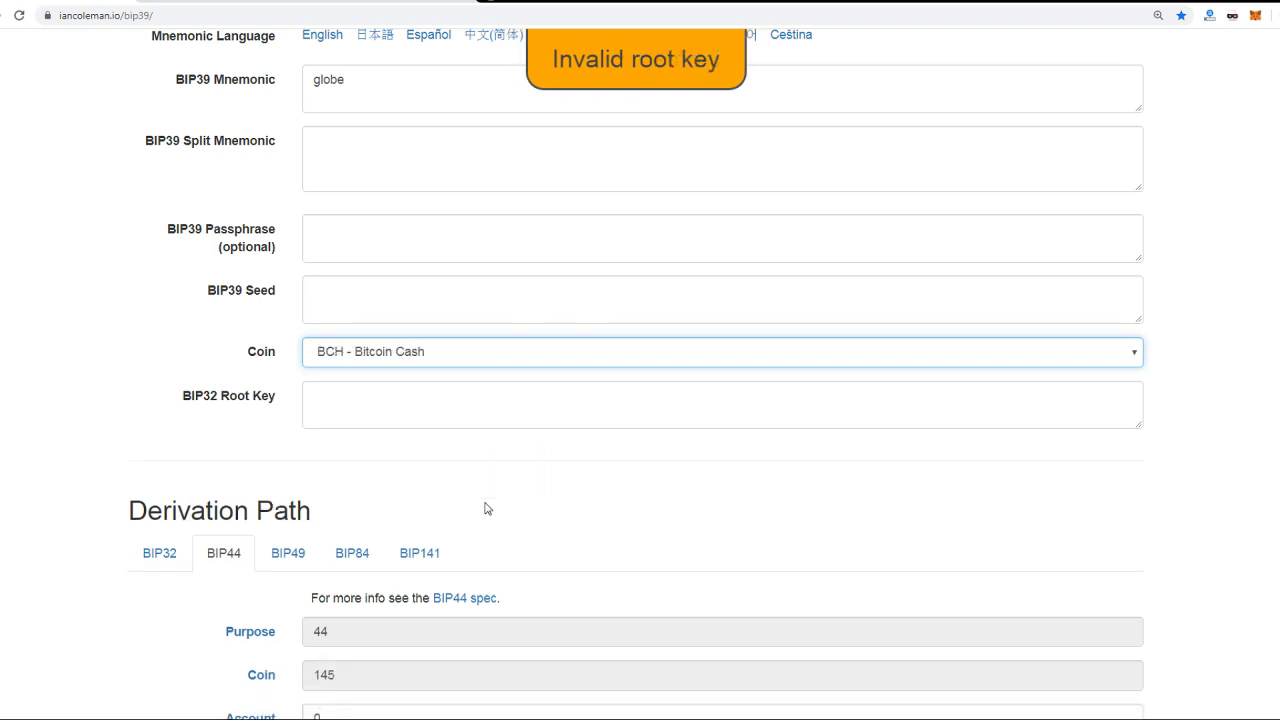
click(181, 448)
scroll(180, 452, up, 4)
scroll(178, 453, down, 4)
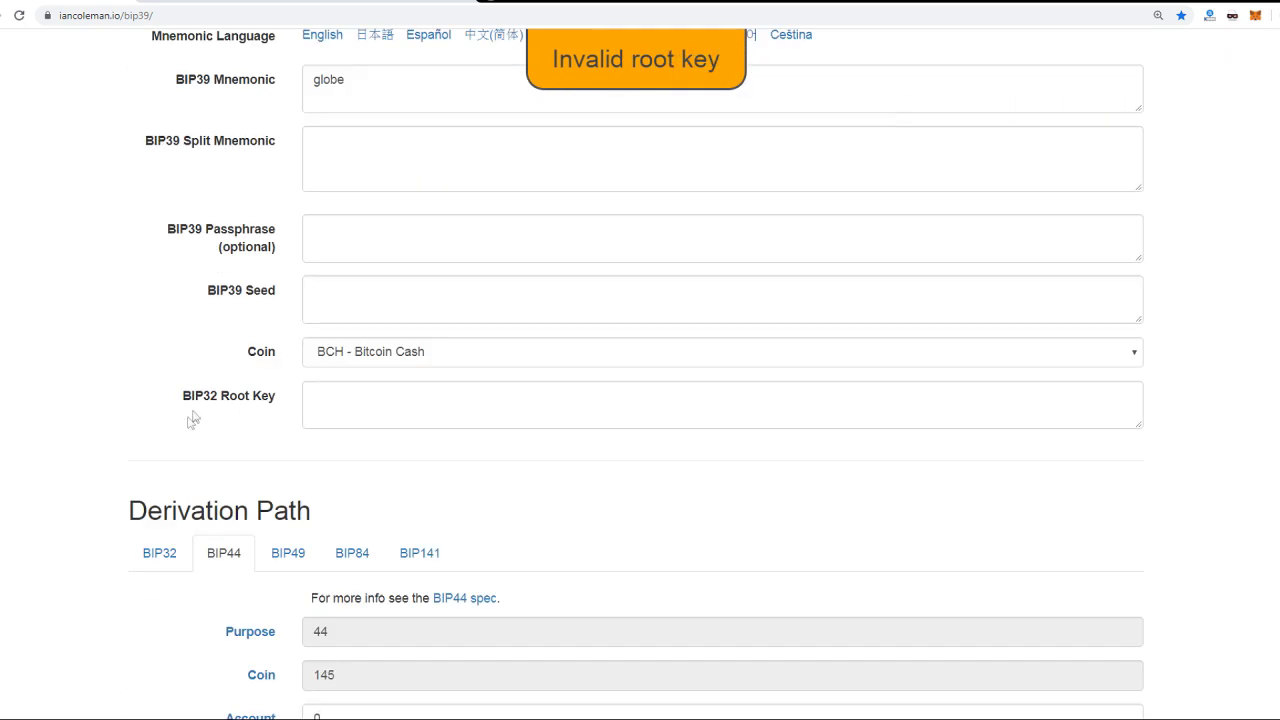
Set the coin to ETH - Ethereum and review its BIP44 derivation path fields and derived addresses section
click(450, 353)
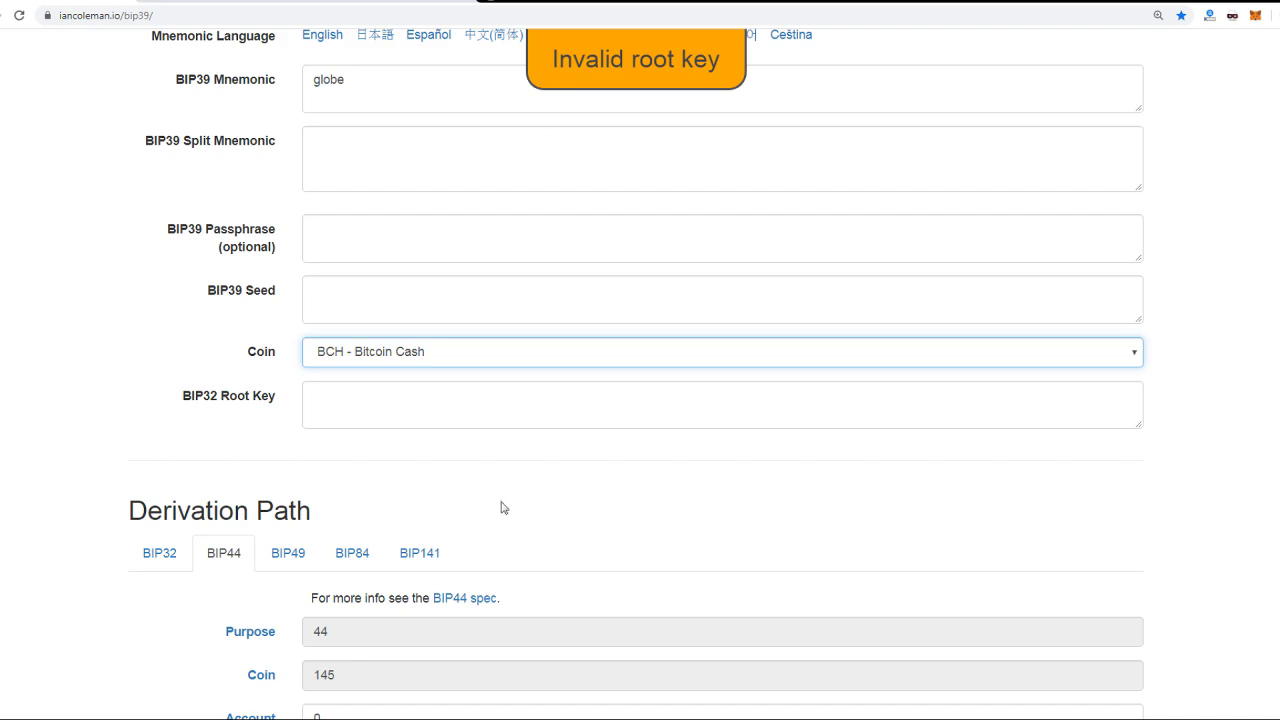
text(eth)
scroll(91, 507, down, 10)
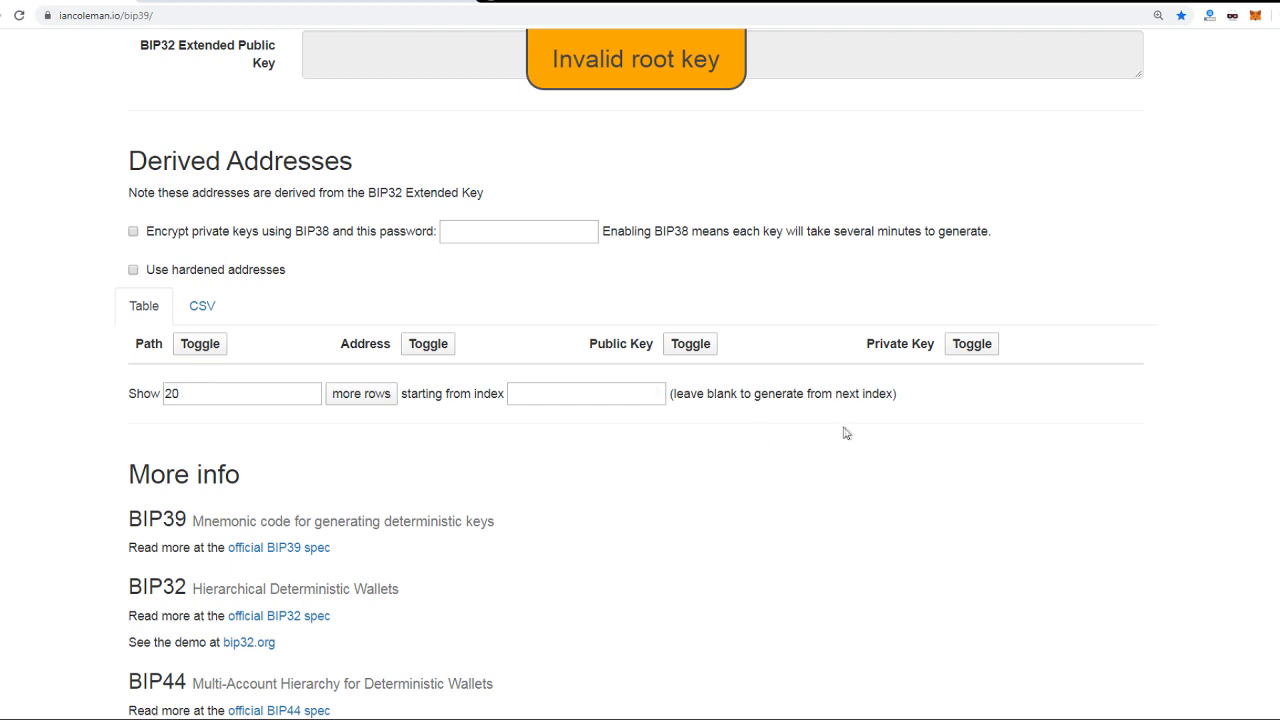
scroll(87, 423, up, 10)
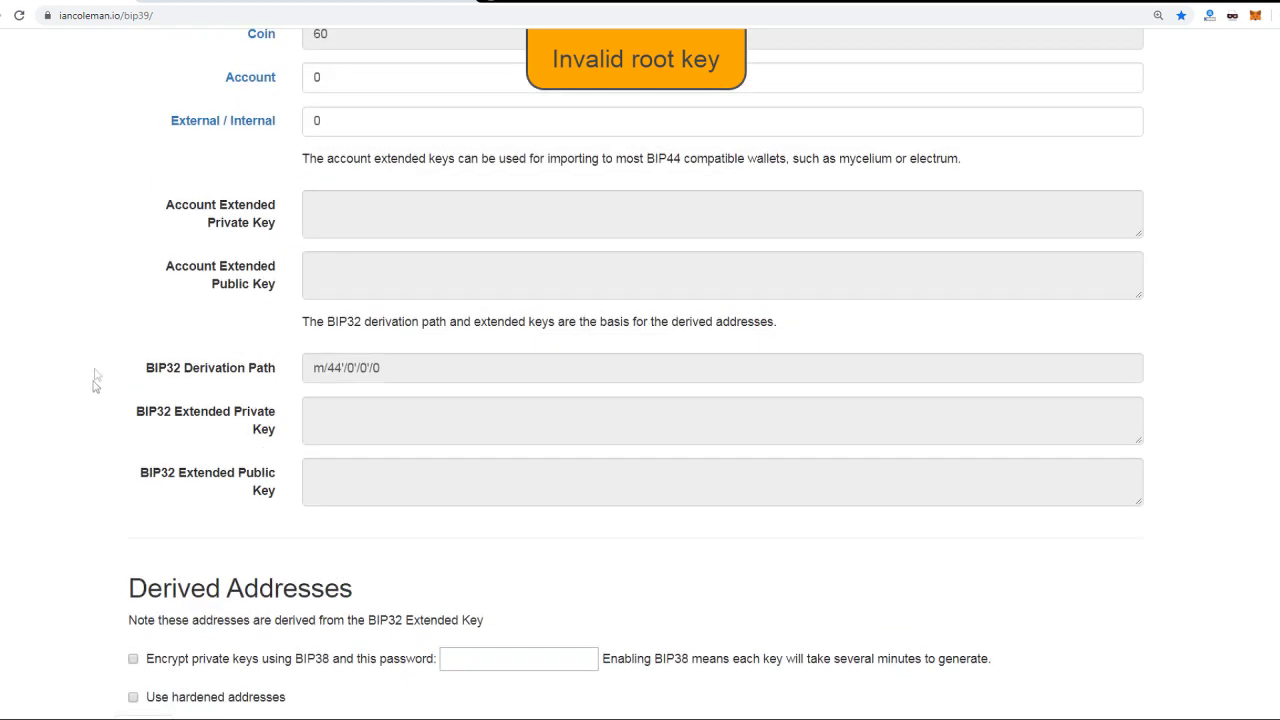
scroll(96, 362, down, 7)
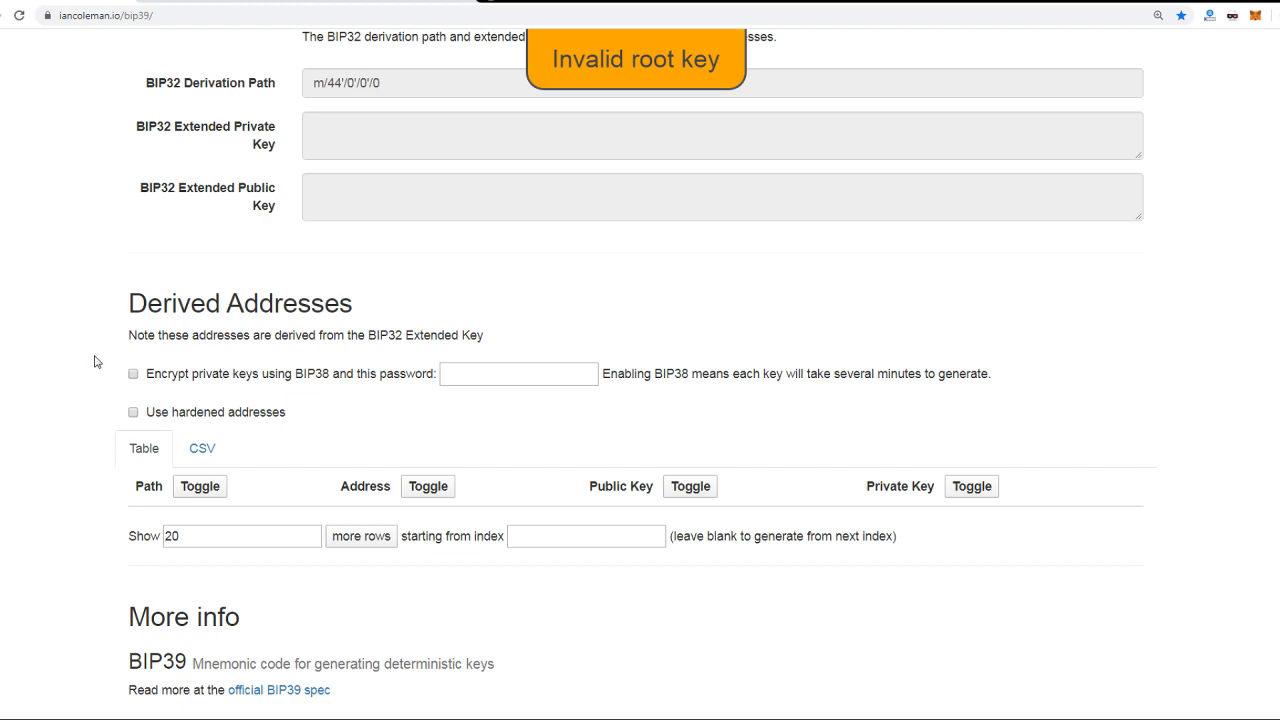
scroll(97, 362, up, 10)
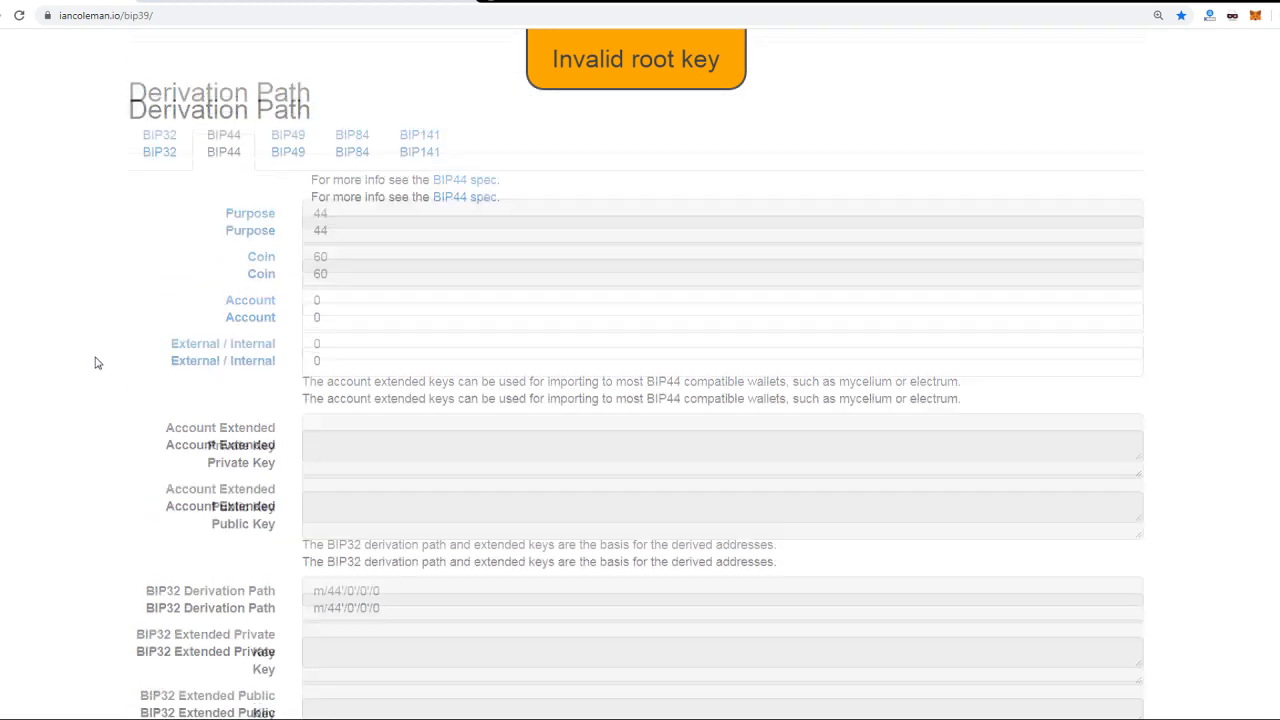
scroll(130, 440, up, 3)
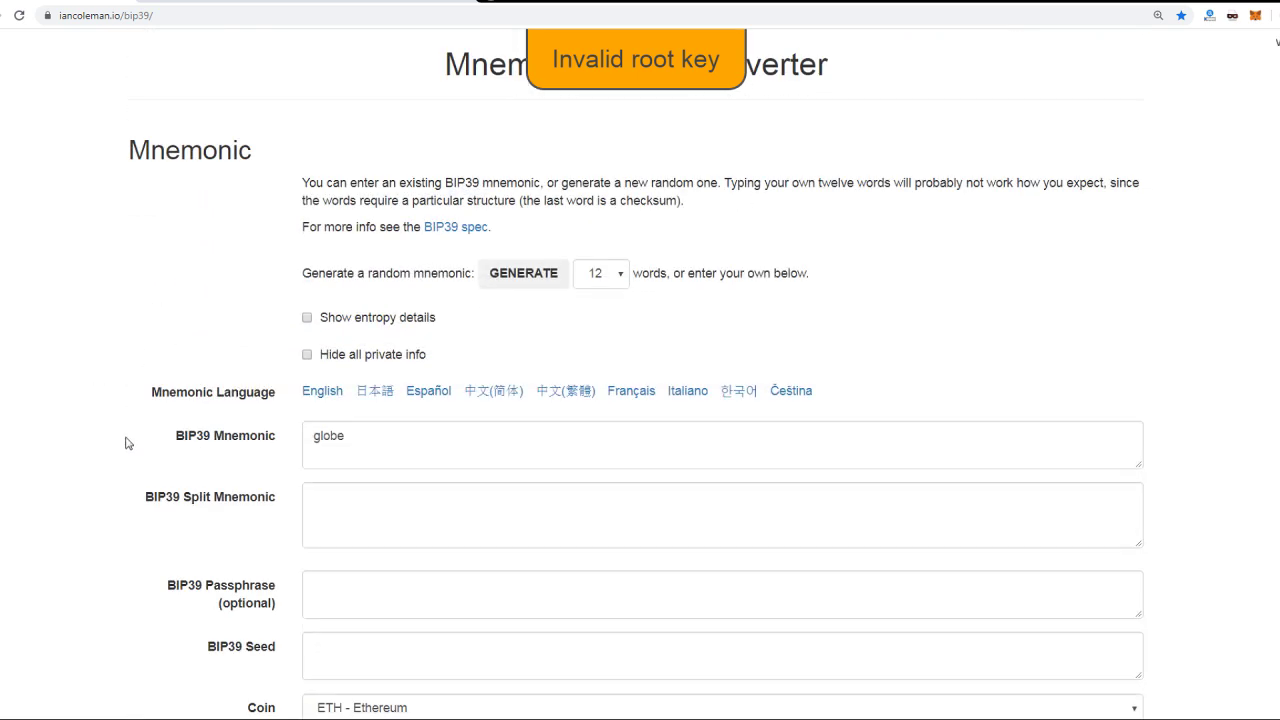
Extend the BIP39 mnemonic to "globe bye hello" and check the extended key fields and derived addresses section
click(596, 276)
click(379, 445)
text(globe)
key(BackSpace)
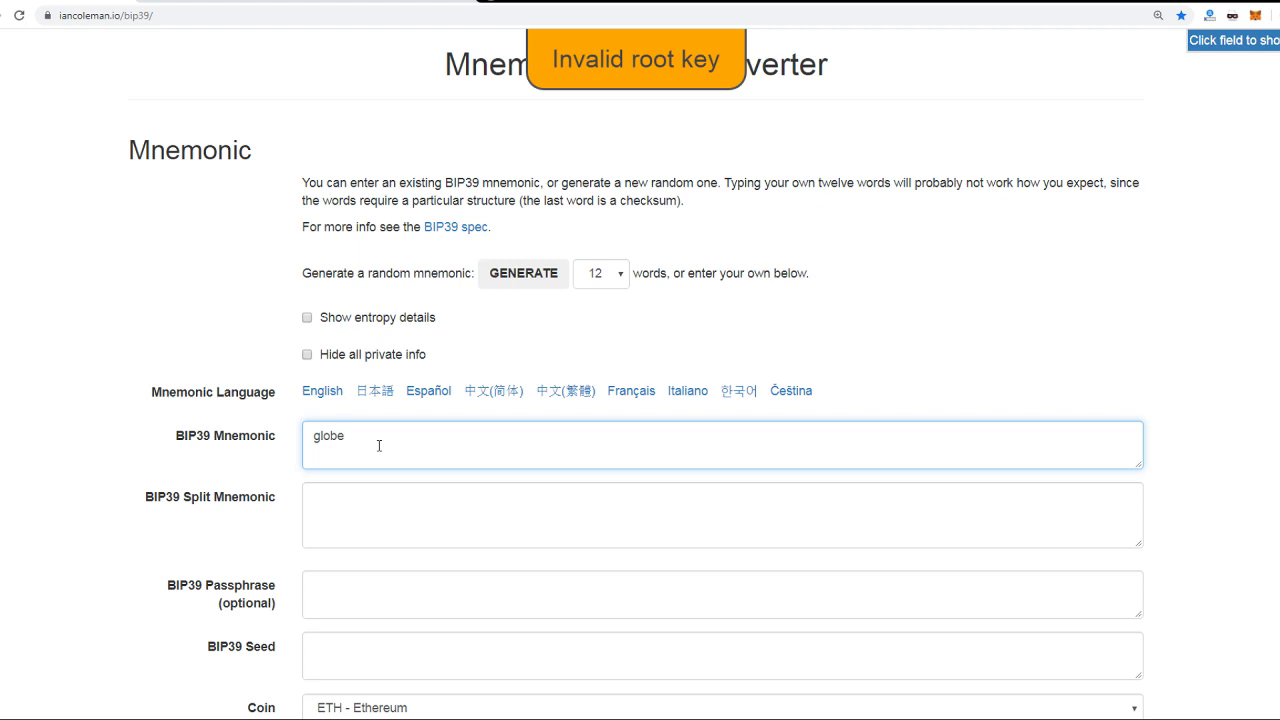
text(bye)
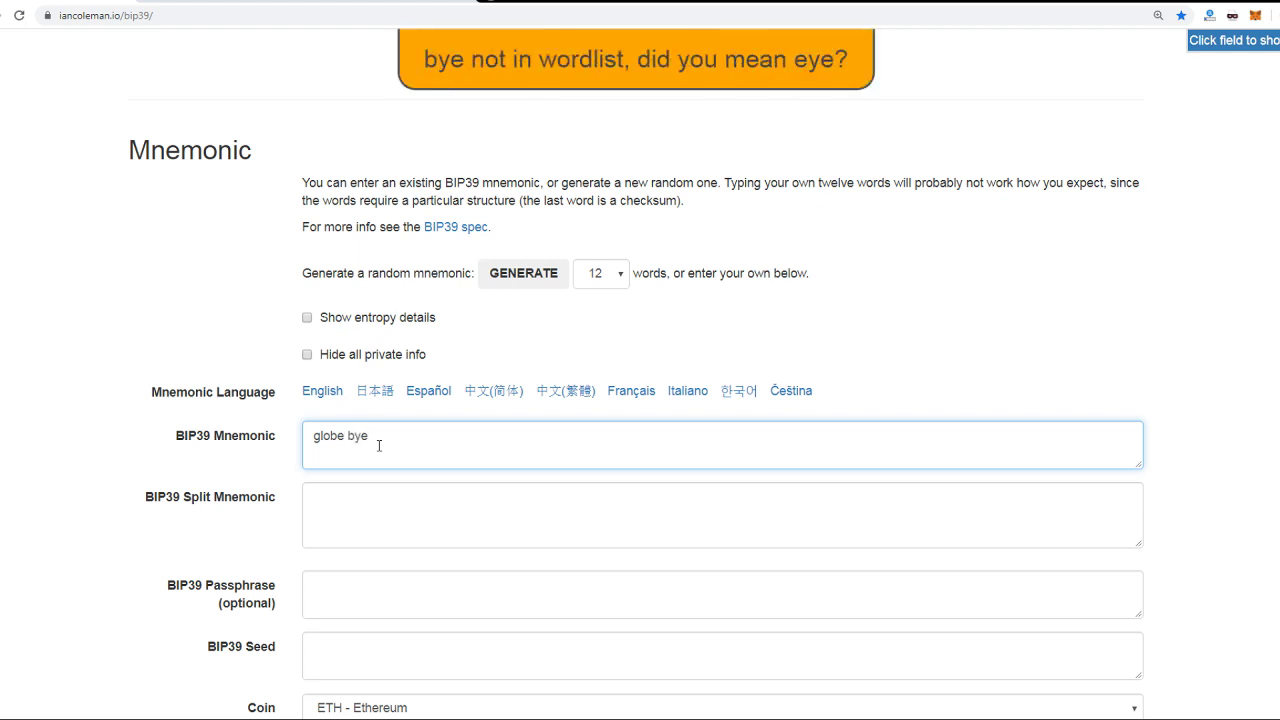
text( hello)
scroll(797, 463, down, 12)
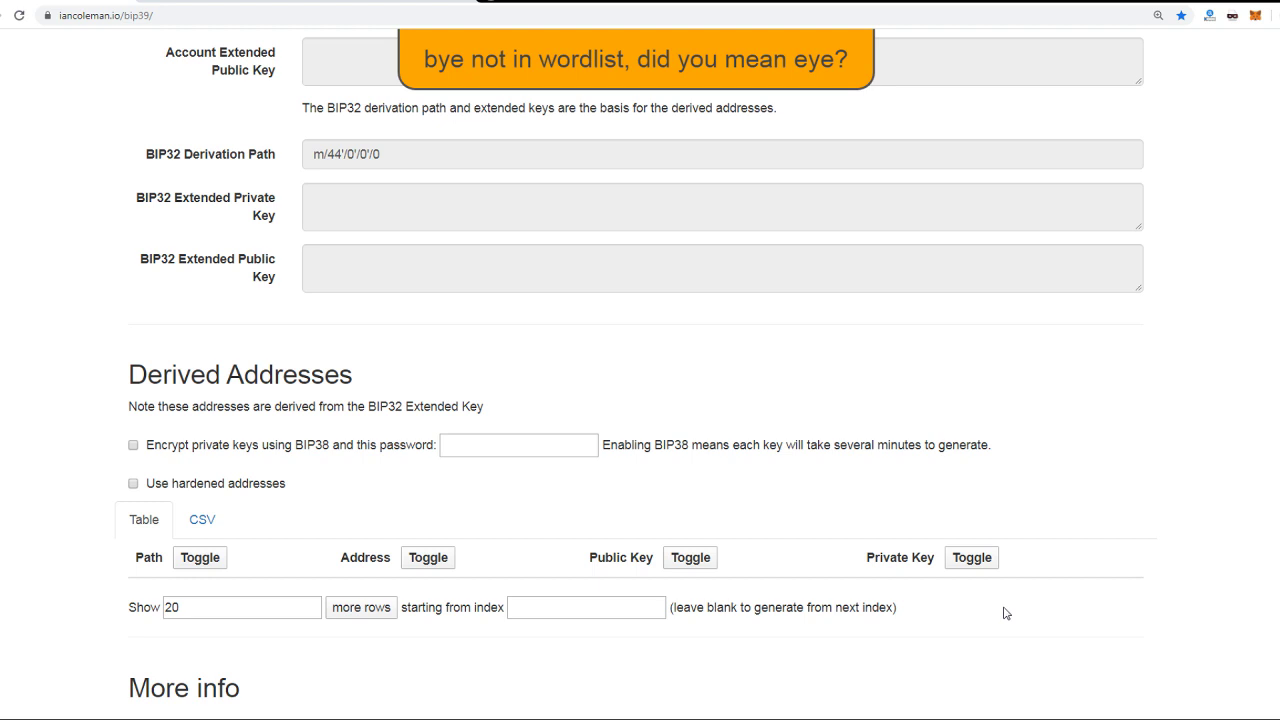
scroll(1005, 613, up, 10)
scroll(975, 617, up, 4)
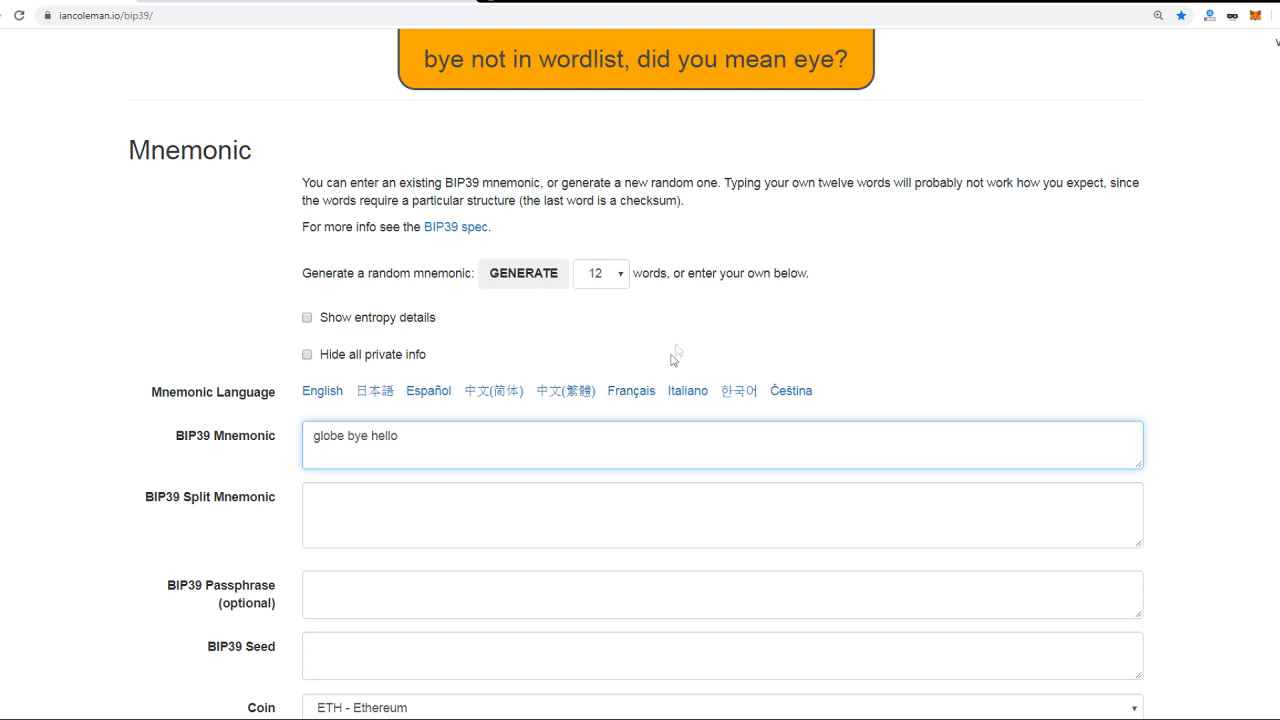
click(1216, 371)
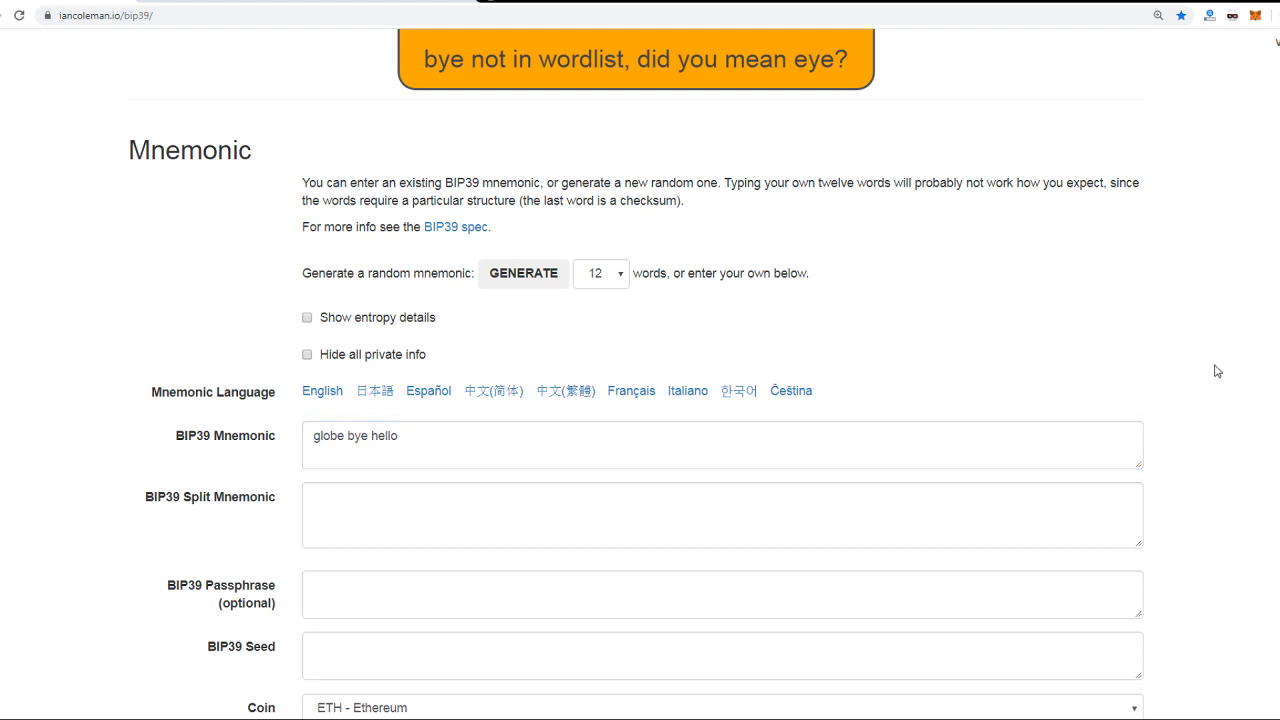